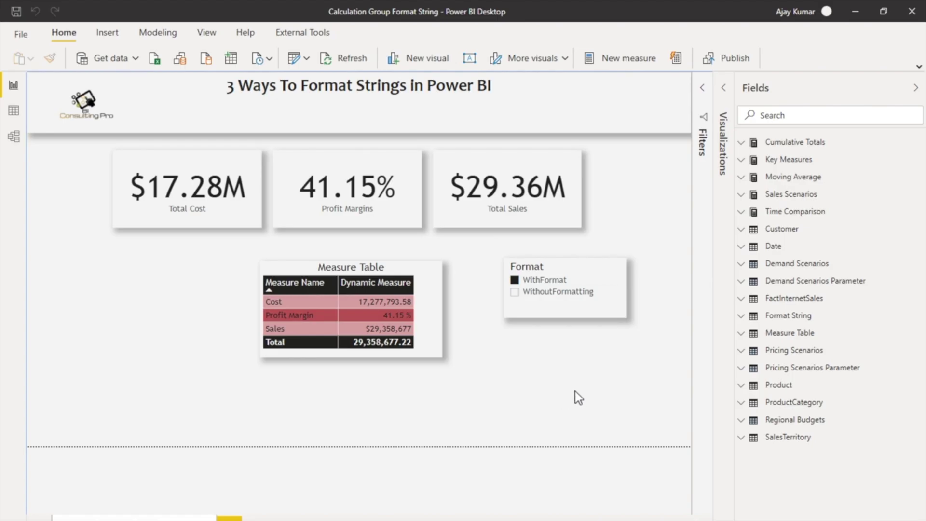
Enlarge the report canvas and examine the number formats of the Total Cost, Profit Margins and Total Sales cards.
{"action": "left_click", "coordinate": [769, 104]}
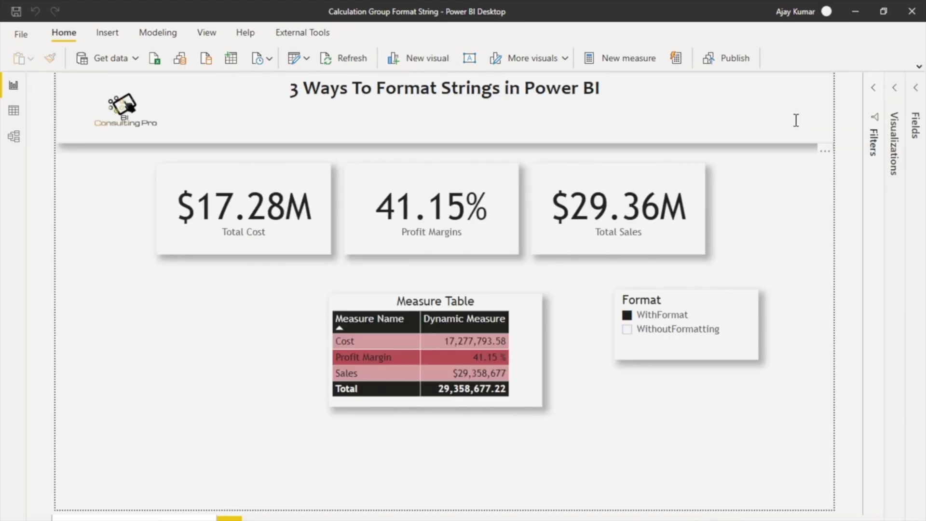
{"action": "left_click", "coordinate": [311, 250]}
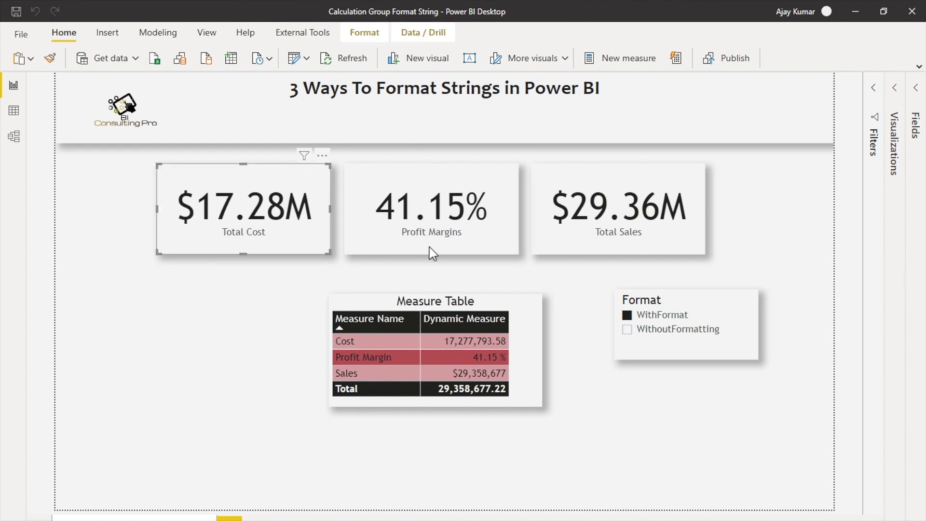
{"action": "left_click", "coordinate": [430, 247]}
{"action": "left_click", "coordinate": [581, 248]}
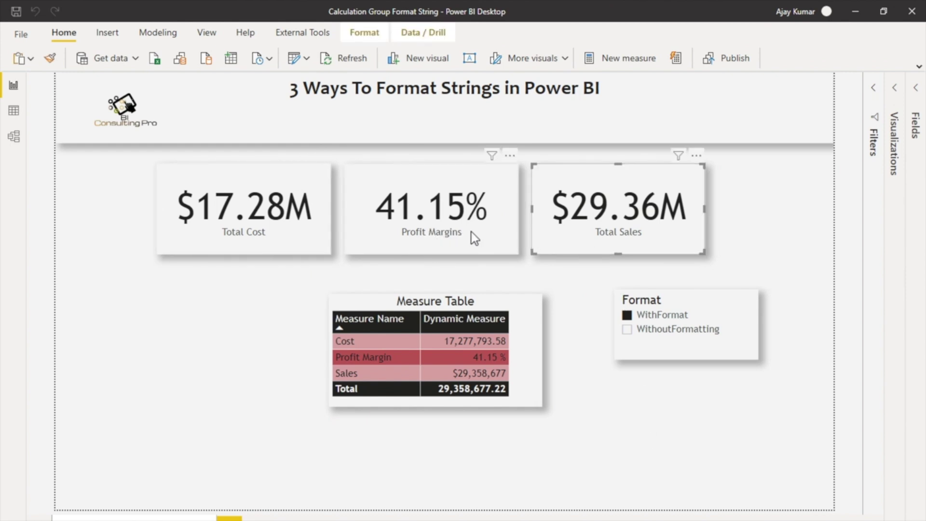
{"action": "left_click", "coordinate": [675, 412]}
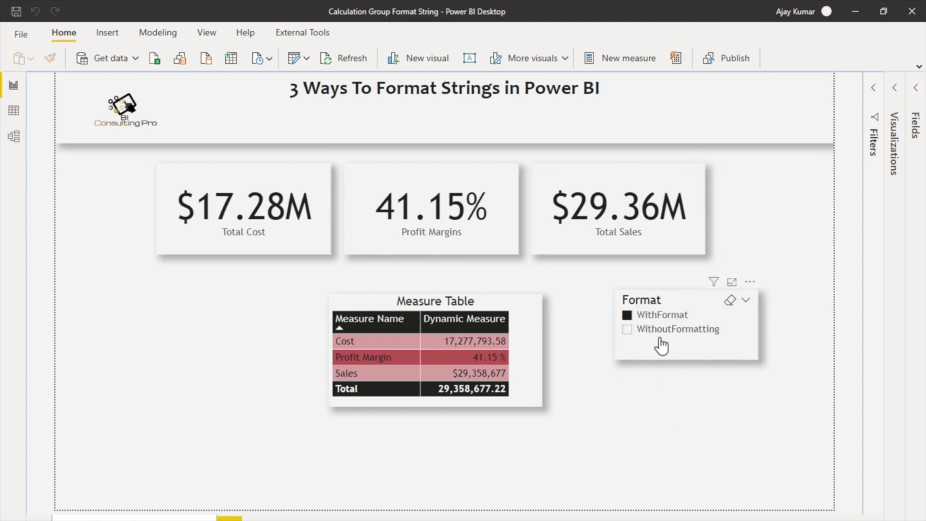
Compare the Measure Table values under the WithoutFormatting and WithFormat choices of the Format slicer.
{"action": "left_click", "coordinate": [687, 332]}
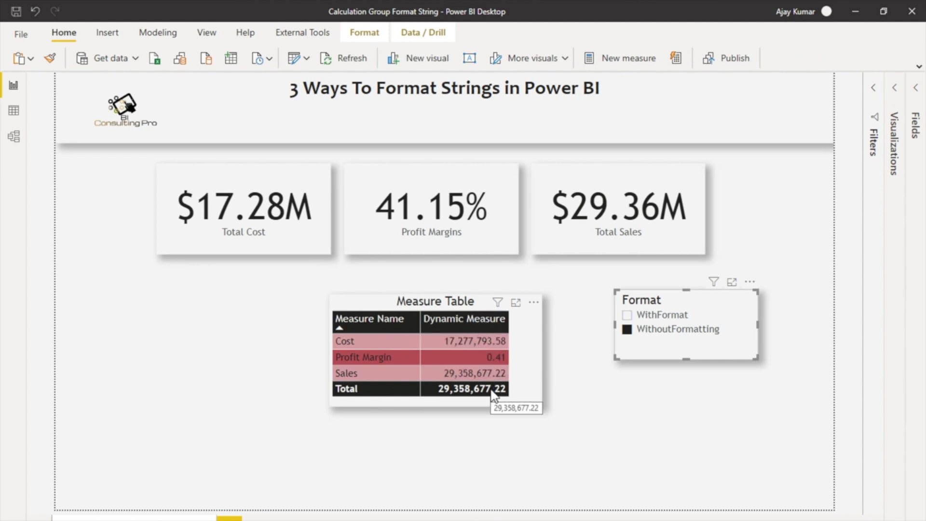
{"action": "left_click", "coordinate": [626, 314]}
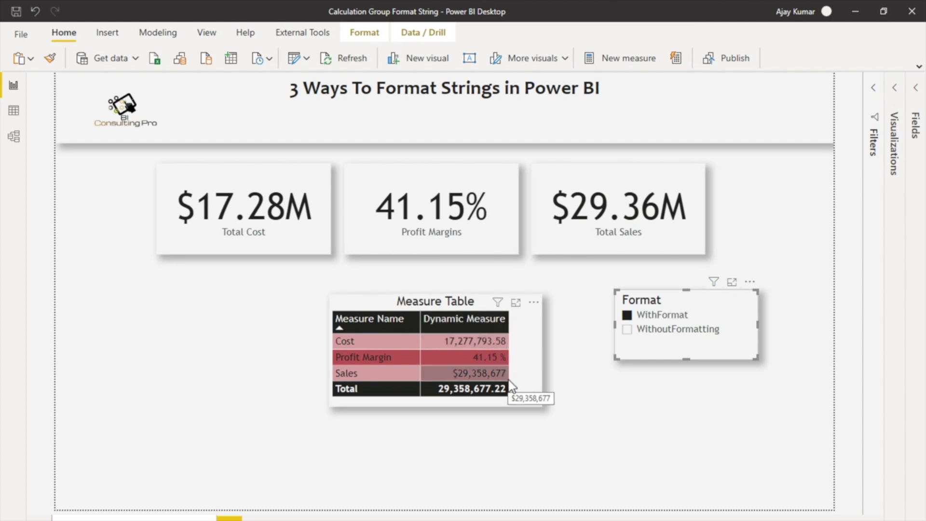
{"action": "mouse_move", "coordinate": [481, 379]}
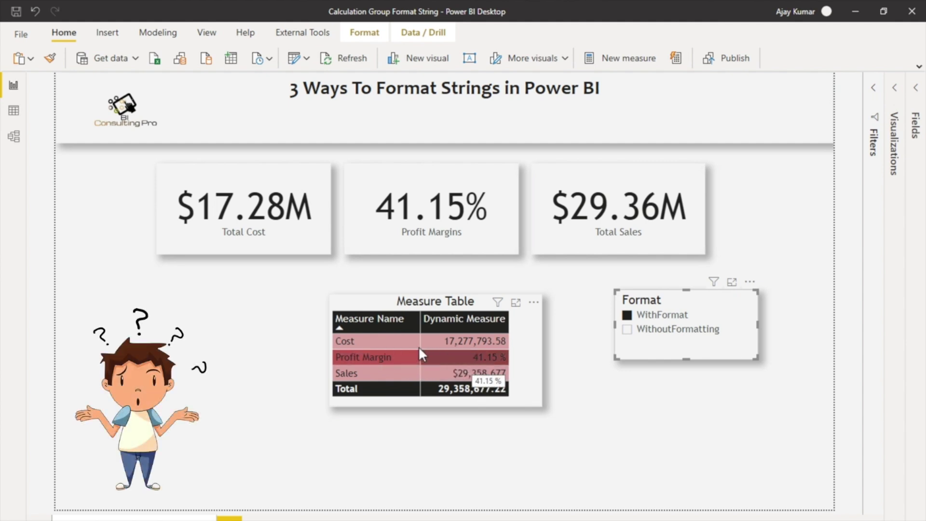
{"action": "mouse_move", "coordinate": [505, 352]}
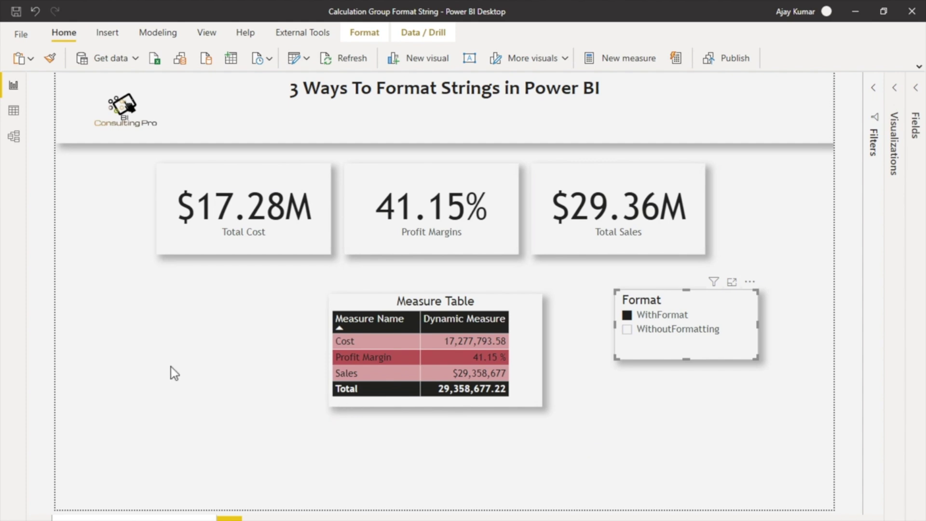
Examine the DAX formula of the Dynamic Measure in the Measure Table, including its SELECTEDVALUE part and DynamicMeasure variable.
{"action": "left_click", "coordinate": [15, 111]}
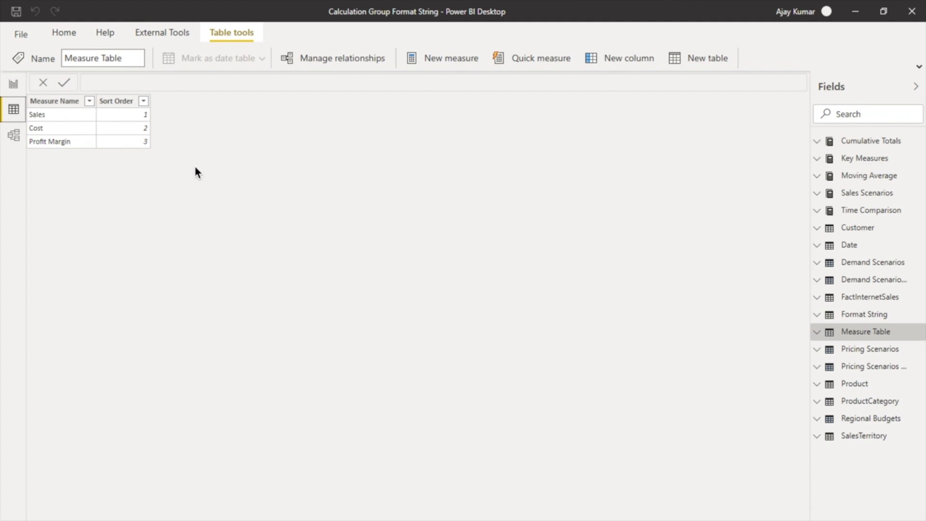
{"action": "left_click", "coordinate": [816, 332]}
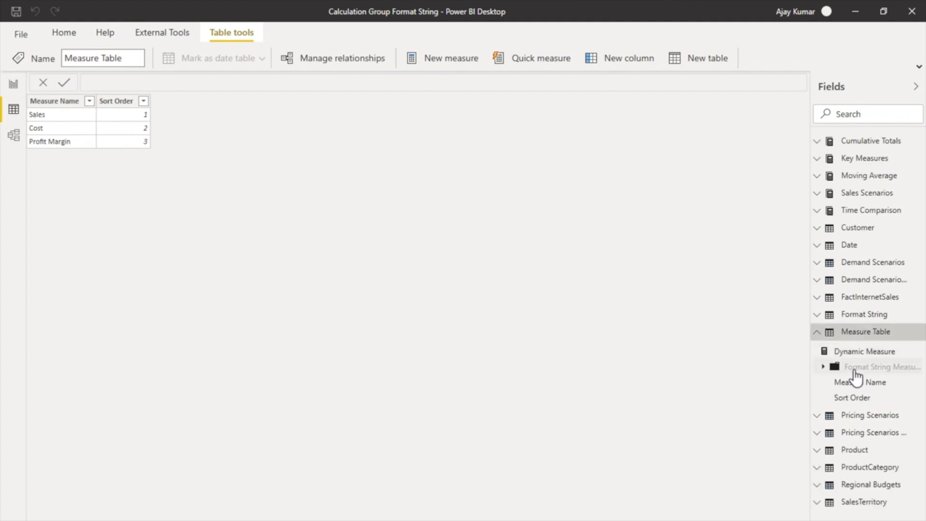
{"action": "left_click", "coordinate": [862, 355]}
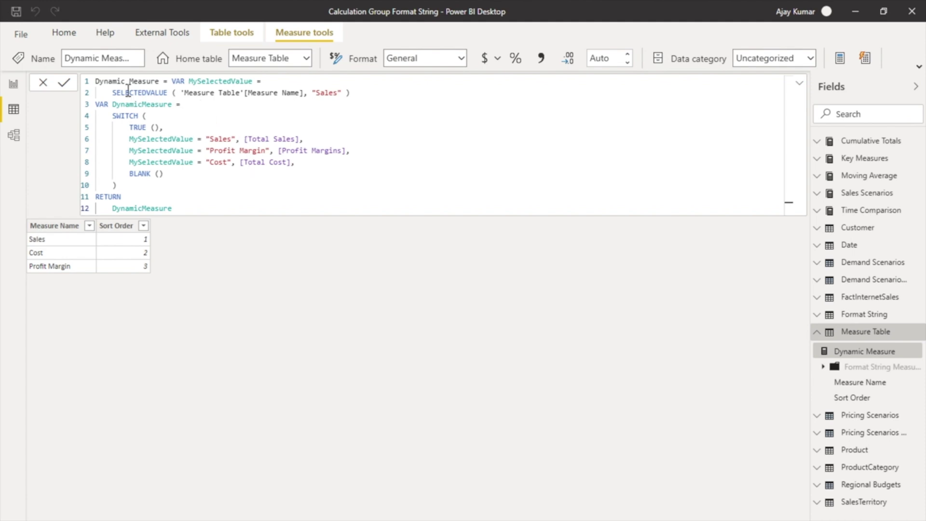
{"action": "left_click", "coordinate": [154, 93]}
{"action": "left_click_drag", "start_coordinate": [153, 93], "coordinate": [304, 92]}
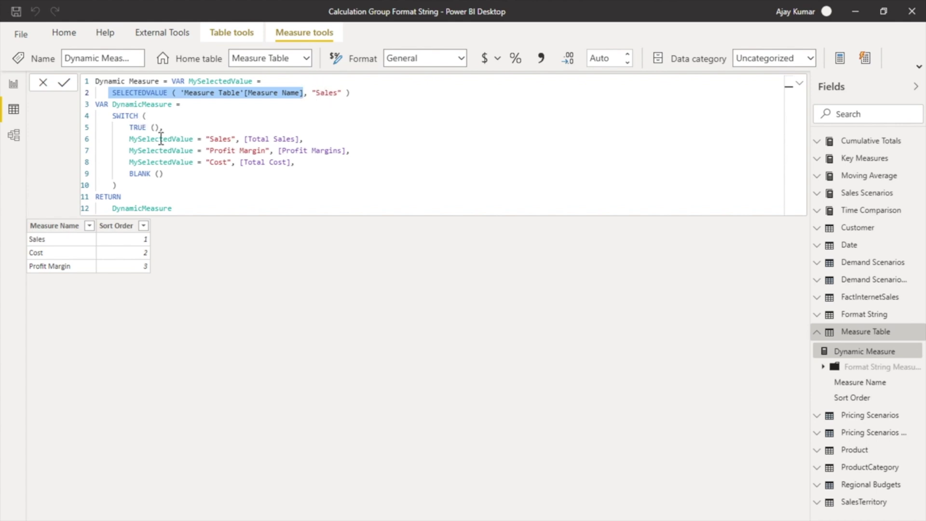
{"action": "double_click", "coordinate": [128, 104]}
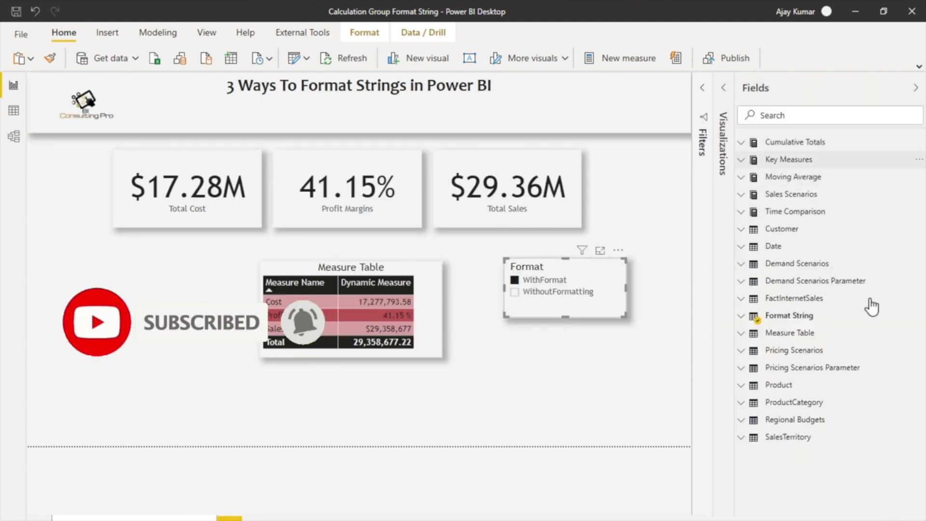
Review the Total Cost formula in Key Measures, focusing on its OrderQuantity and ProductStandardCost terms.
{"action": "left_click", "coordinate": [795, 159]}
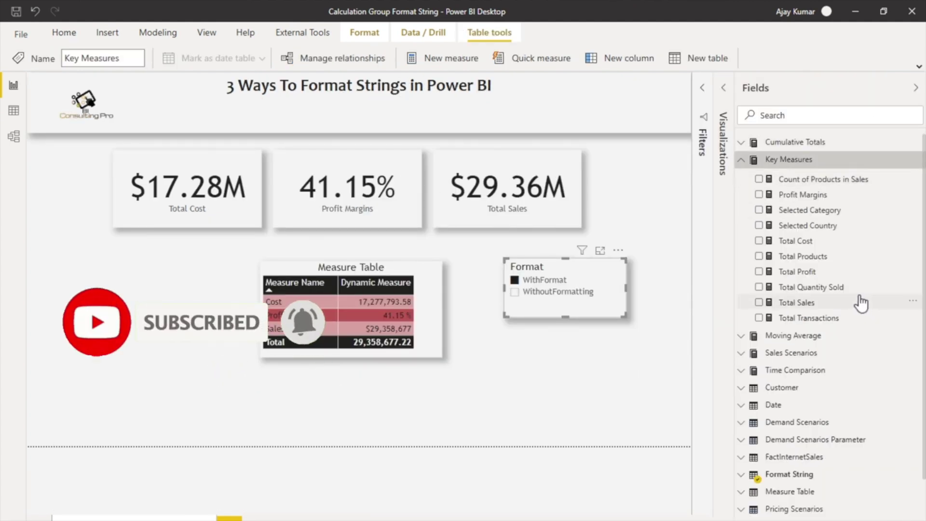
{"action": "left_click", "coordinate": [795, 240]}
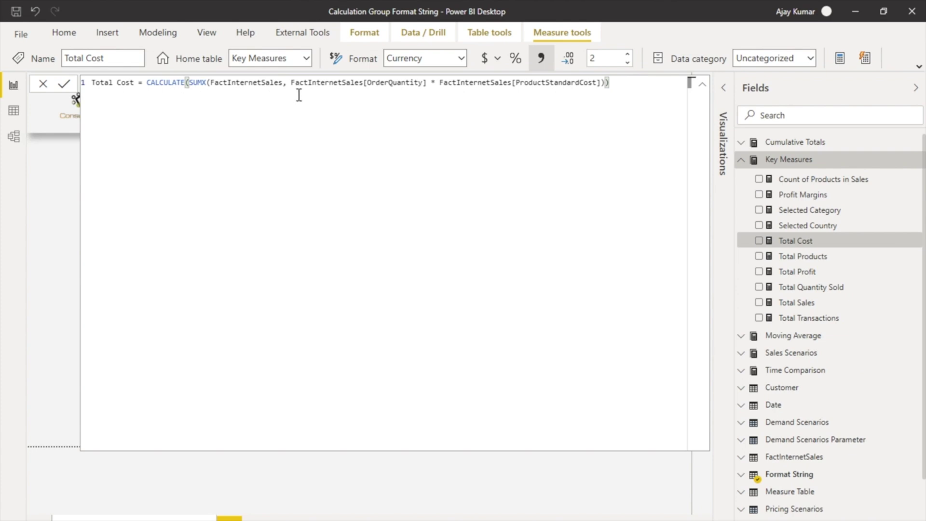
{"action": "left_click_drag", "start_coordinate": [292, 83], "coordinate": [427, 84]}
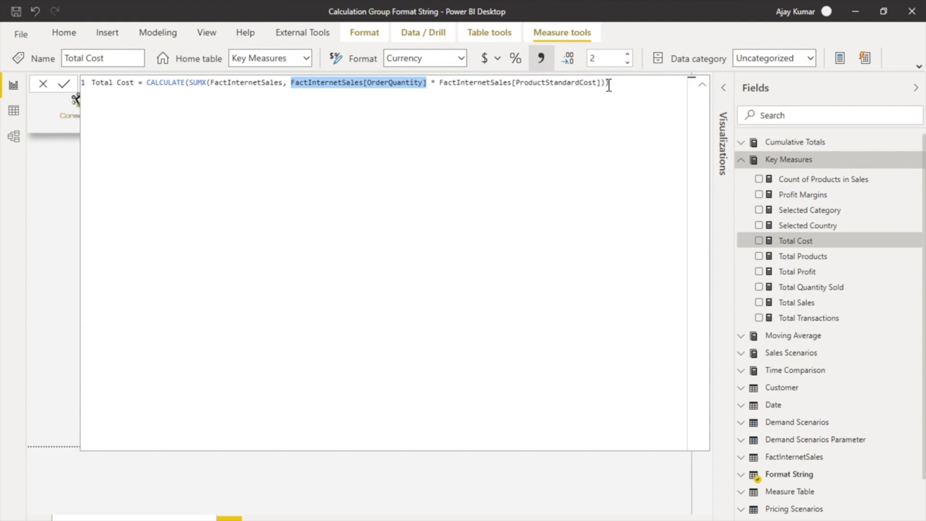
{"action": "left_click_drag", "start_coordinate": [611, 83], "coordinate": [503, 82]}
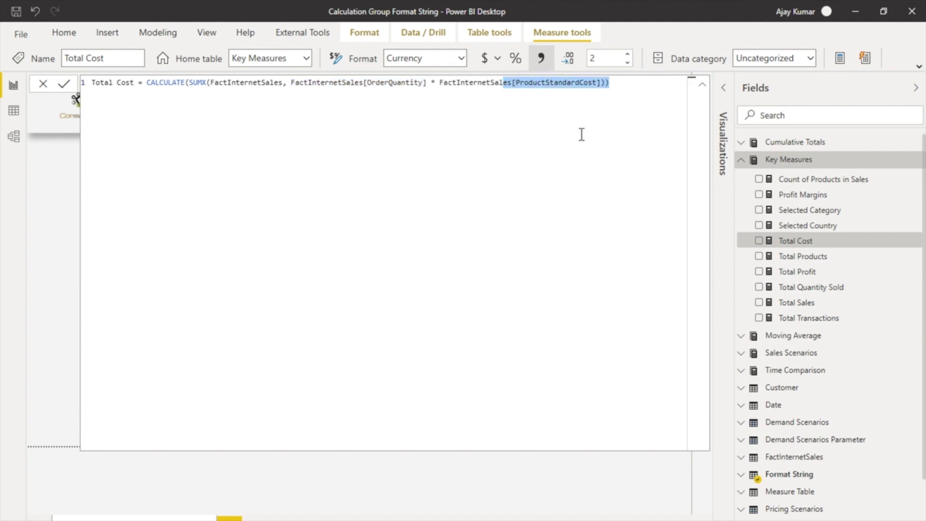
Review the Total Profit and Total Sales formulas in Key Measures, and close the formula without changing it.
{"action": "left_click", "coordinate": [801, 272]}
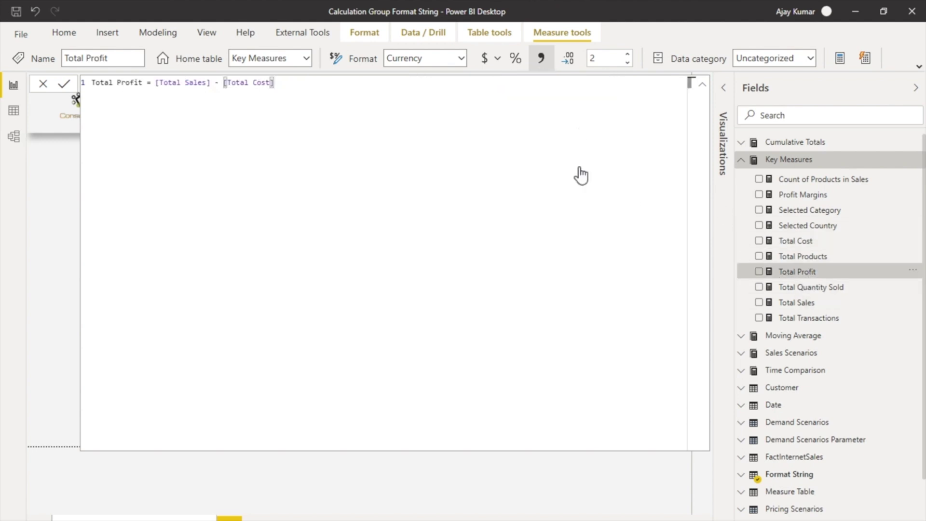
{"action": "left_click_drag", "start_coordinate": [206, 83], "coordinate": [155, 83]}
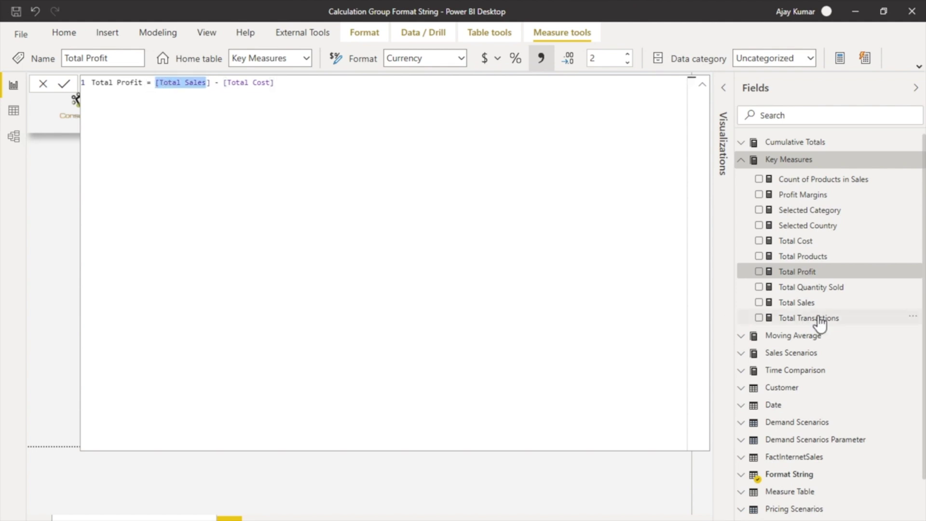
{"action": "left_click", "coordinate": [814, 303]}
{"action": "left_click", "coordinate": [464, 103]}
{"action": "left_click_drag", "start_coordinate": [464, 94], "coordinate": [77, 94]}
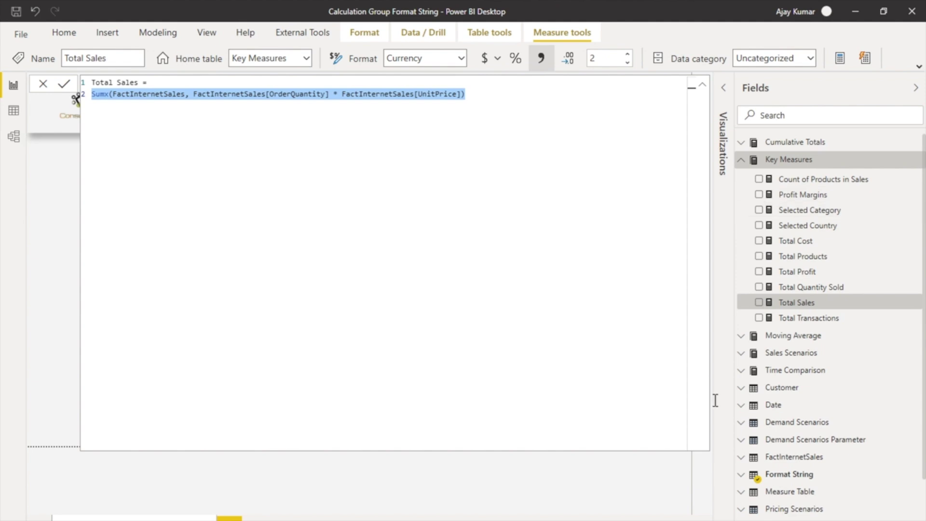
{"action": "left_click", "coordinate": [43, 86]}
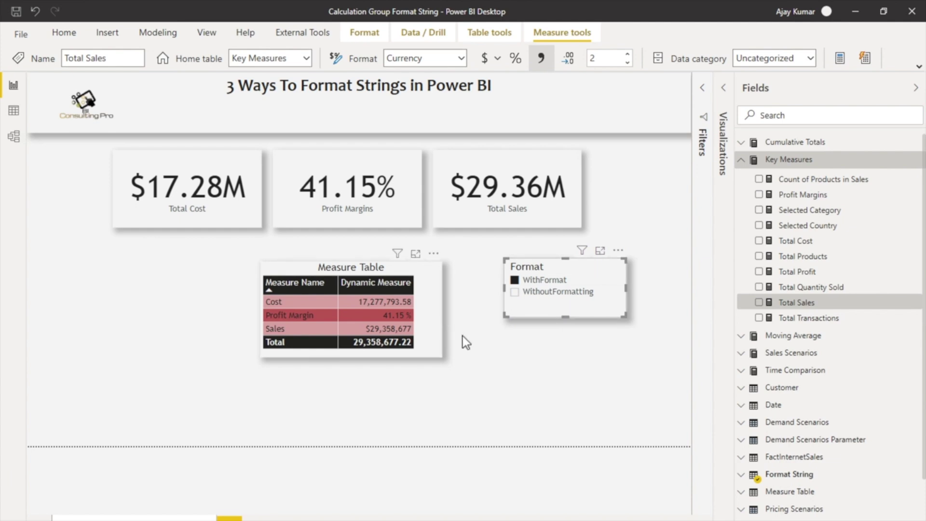
Set the Format slicer to WithoutFormatting and open the model in Tabular Editor.
{"action": "left_click", "coordinate": [539, 293]}
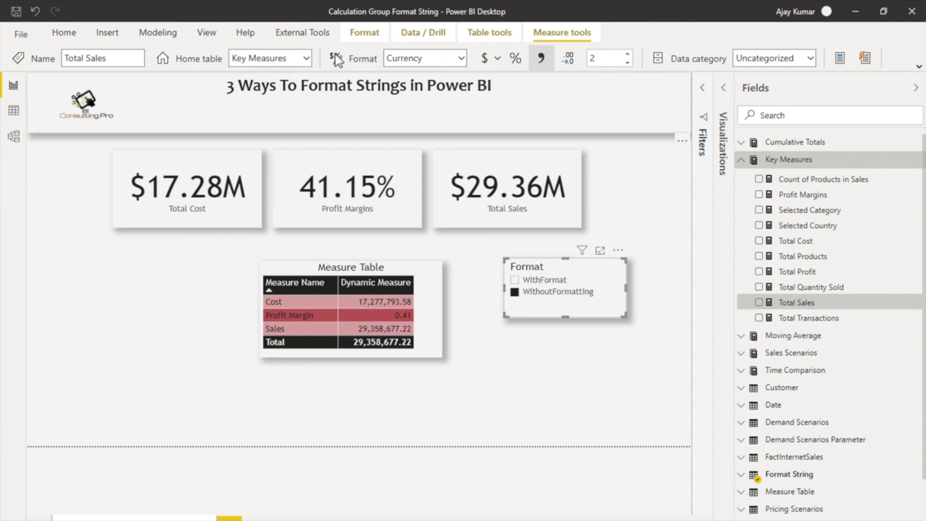
{"action": "left_click", "coordinate": [303, 33]}
{"action": "left_click", "coordinate": [231, 62]}
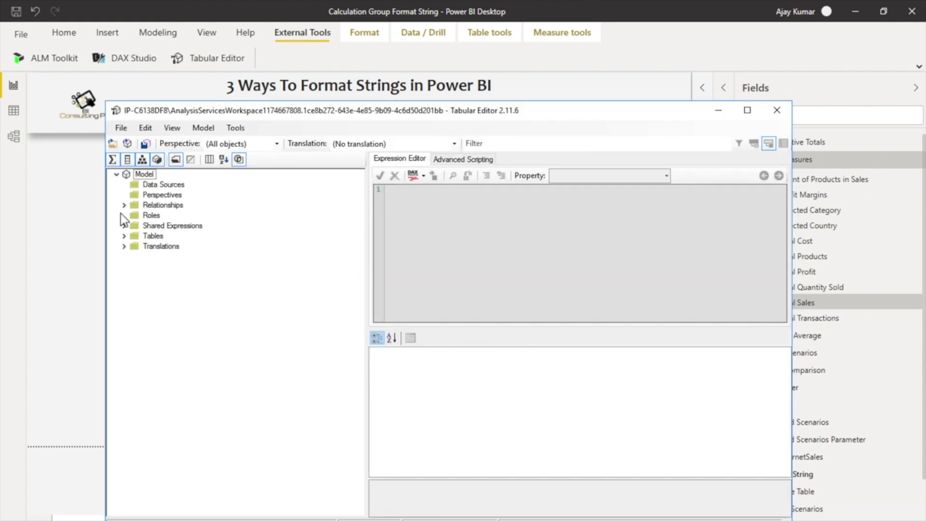
Create a calculation group named Format String1 among the model's tables.
{"action": "left_click", "coordinate": [125, 236]}
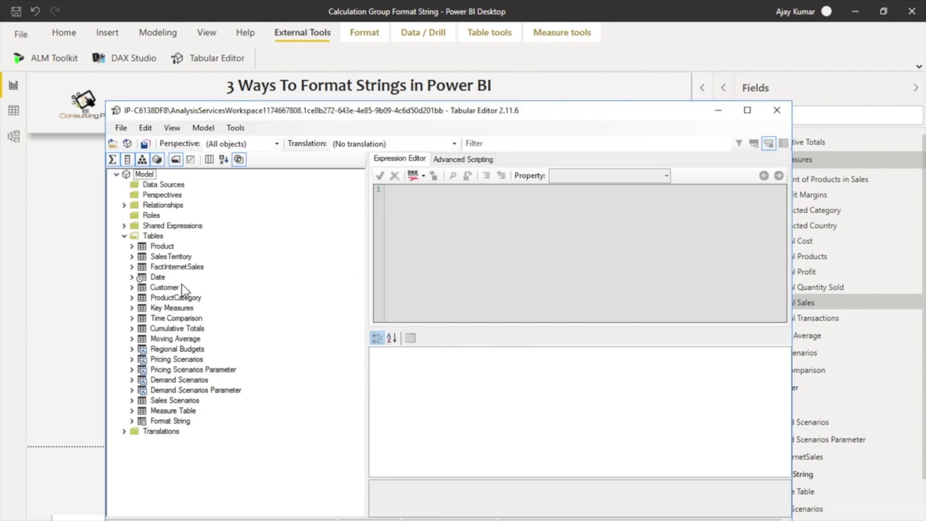
{"action": "right_click", "coordinate": [156, 237]}
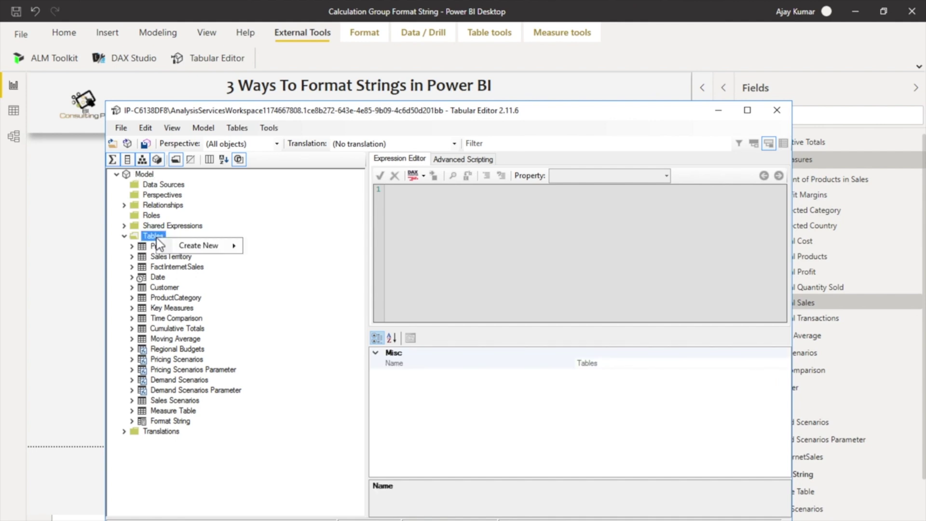
{"action": "mouse_move", "coordinate": [235, 247]}
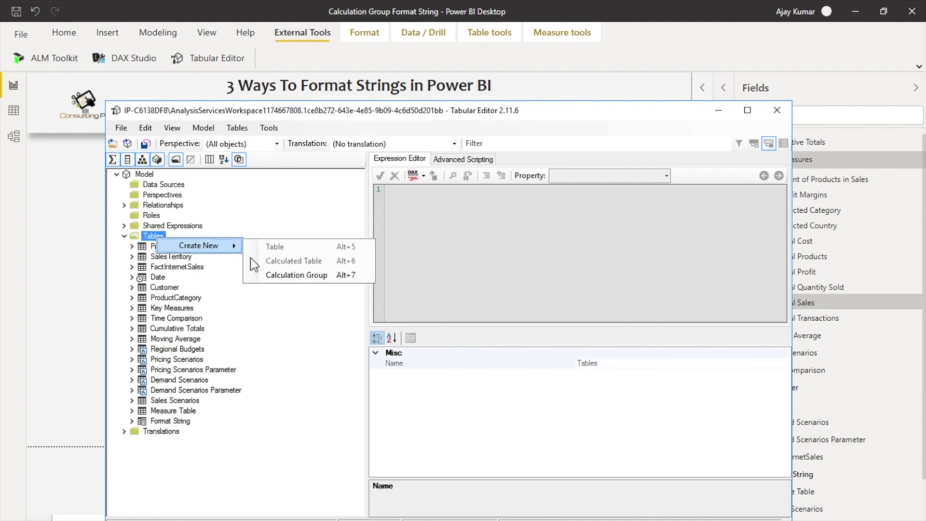
{"action": "left_click", "coordinate": [288, 275]}
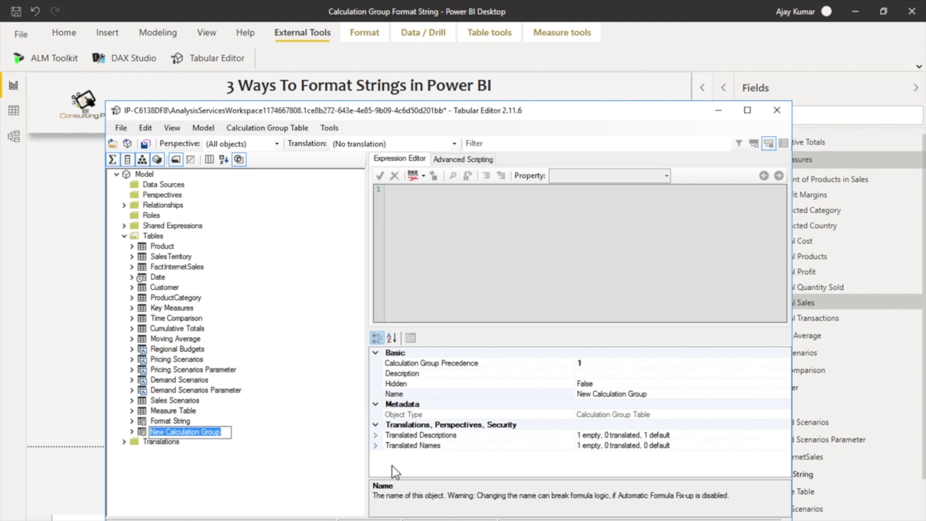
{"action": "type", "text": "Format"}
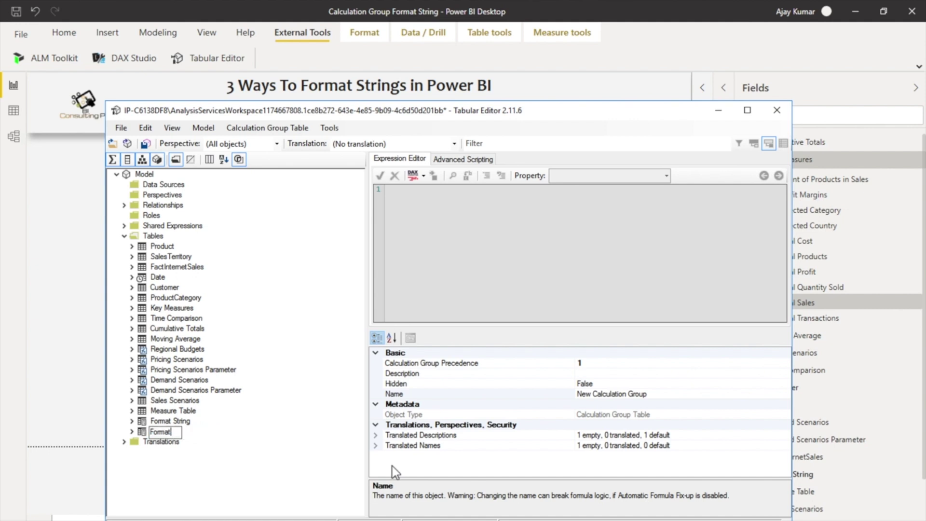
{"action": "type", "text": " String1"}
{"action": "key", "text": "Return"}
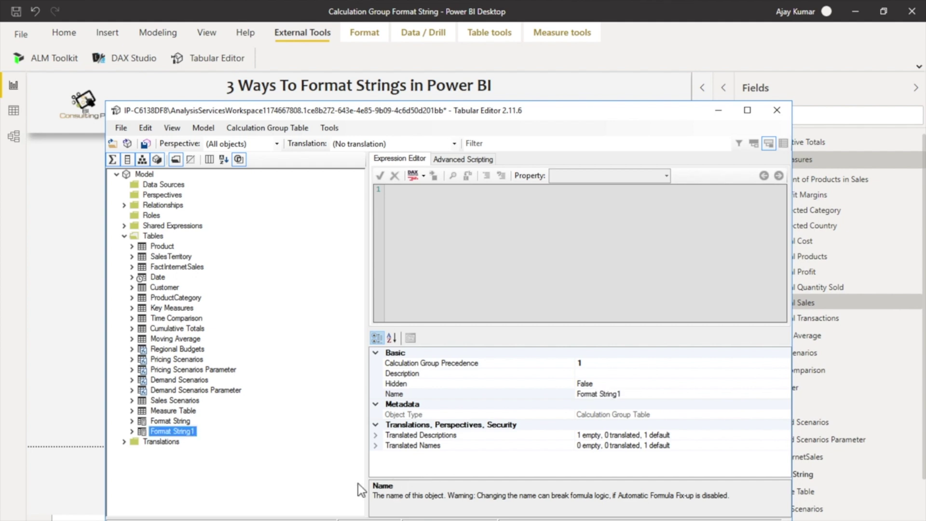
Add a calculation item to the Format String1 calculation group and enter Without Format as its name.
{"action": "left_click", "coordinate": [135, 433]}
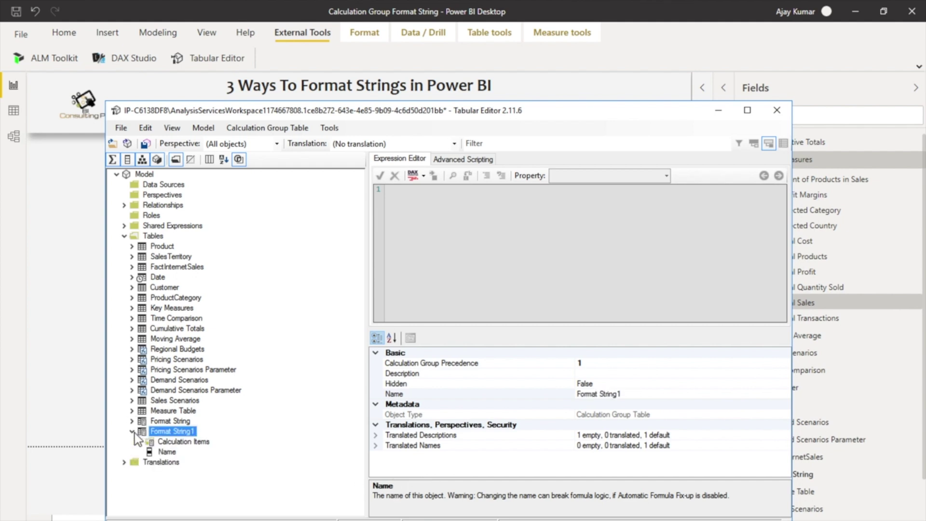
{"action": "left_click", "coordinate": [201, 444]}
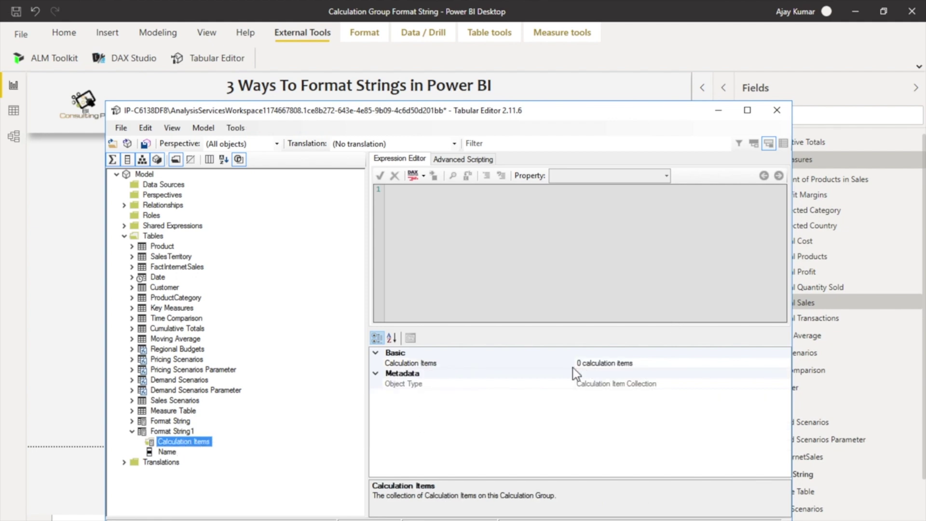
{"action": "right_click", "coordinate": [188, 433]}
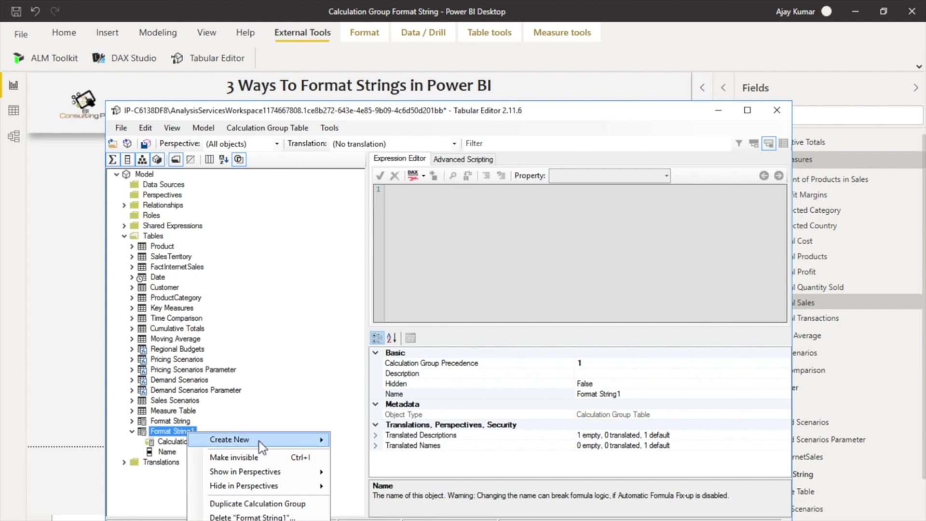
{"action": "mouse_move", "coordinate": [266, 439]}
{"action": "left_click", "coordinate": [376, 441]}
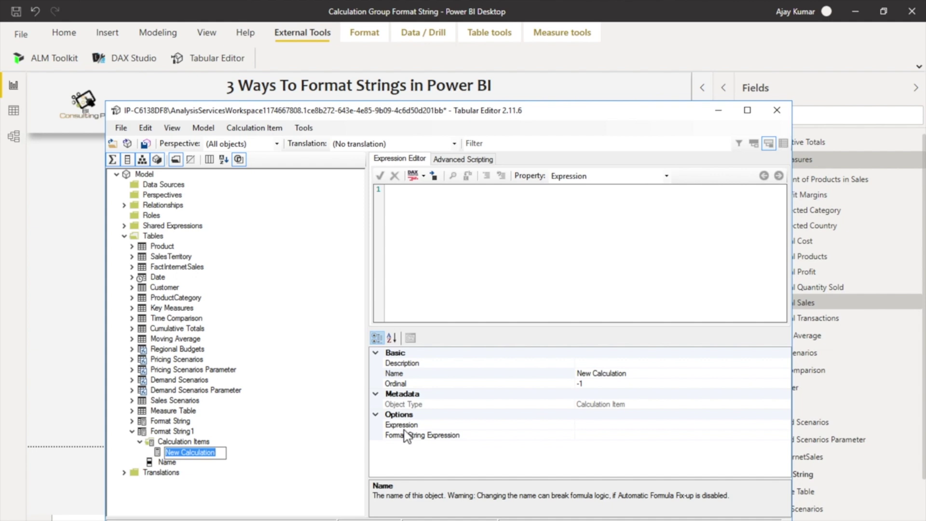
{"action": "type", "text": "Withou"}
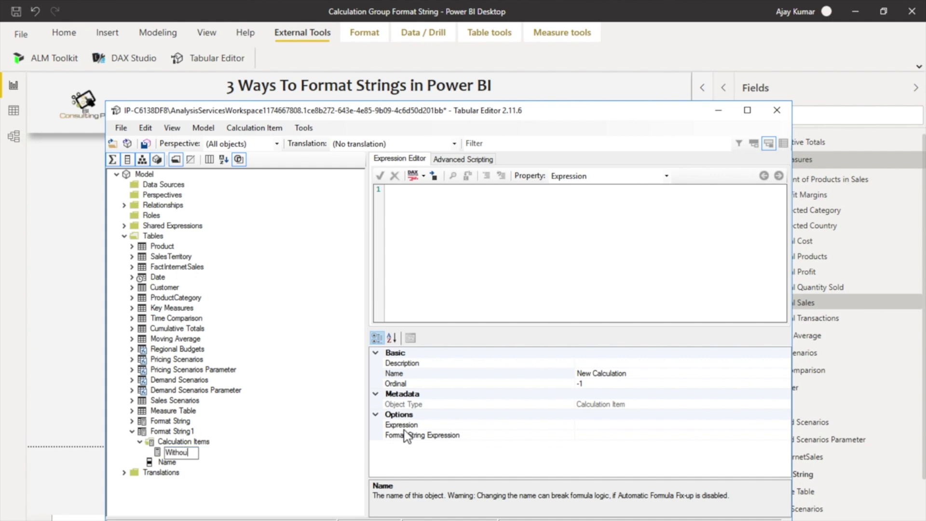
{"action": "type", "text": "t Format"}
Enter SELECTEDMEAUSRE() as the expression of the first calculation item in Format String1.
{"action": "left_click", "coordinate": [463, 230]}
{"action": "type", "text": "SELECTEDMEAUSRE()"}
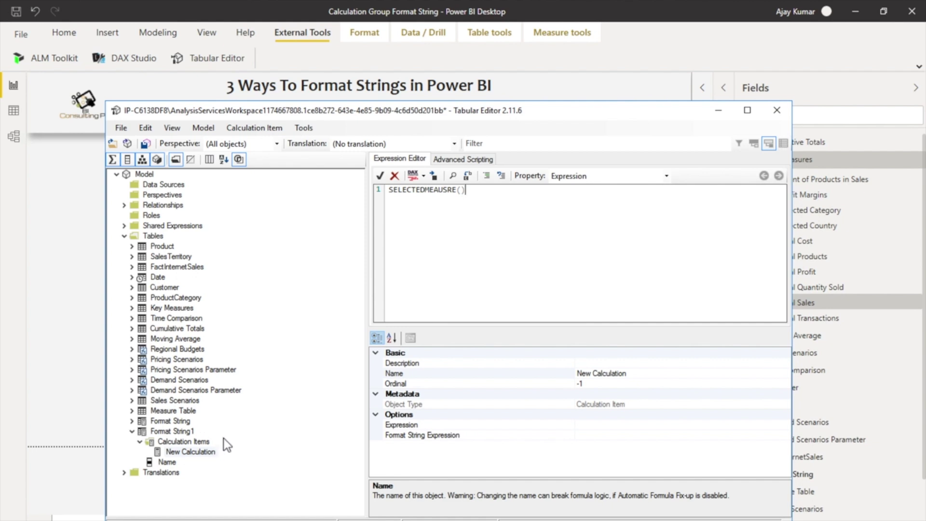
{"action": "left_click", "coordinate": [176, 449]}
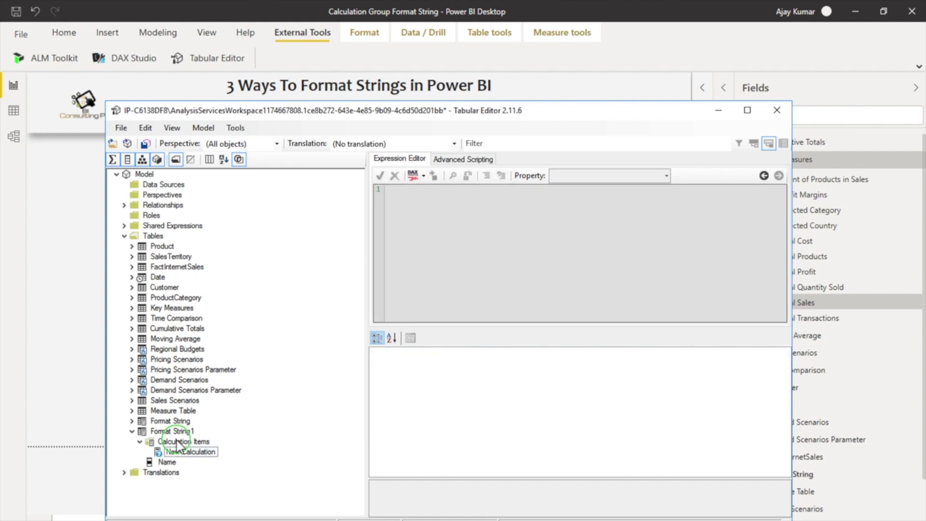
Add a second calculation item to Format String1 and enter WithFormat as its name.
{"action": "right_click", "coordinate": [178, 441]}
{"action": "left_click", "coordinate": [205, 449]}
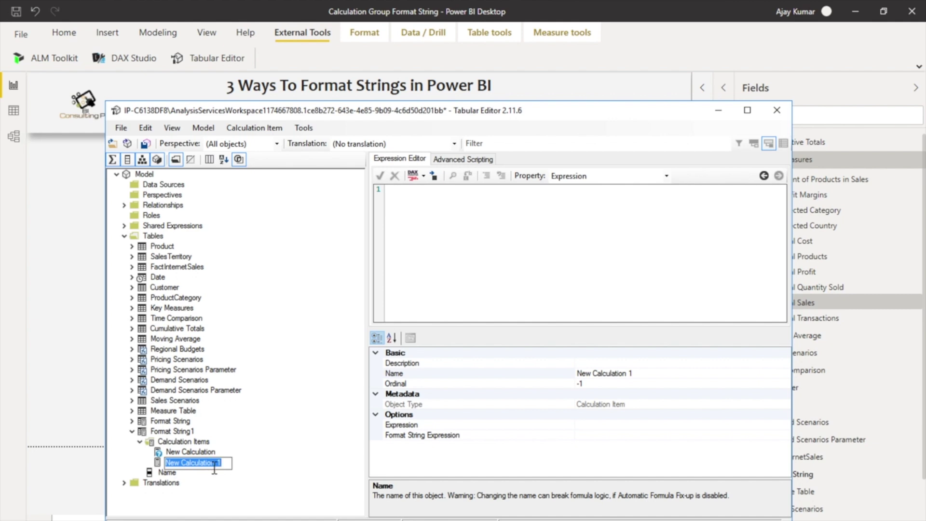
{"action": "type", "text": "WithFormat"}
Enter SELECTEDMEASURE() as the expression of the second calculation item.
{"action": "left_click", "coordinate": [480, 236]}
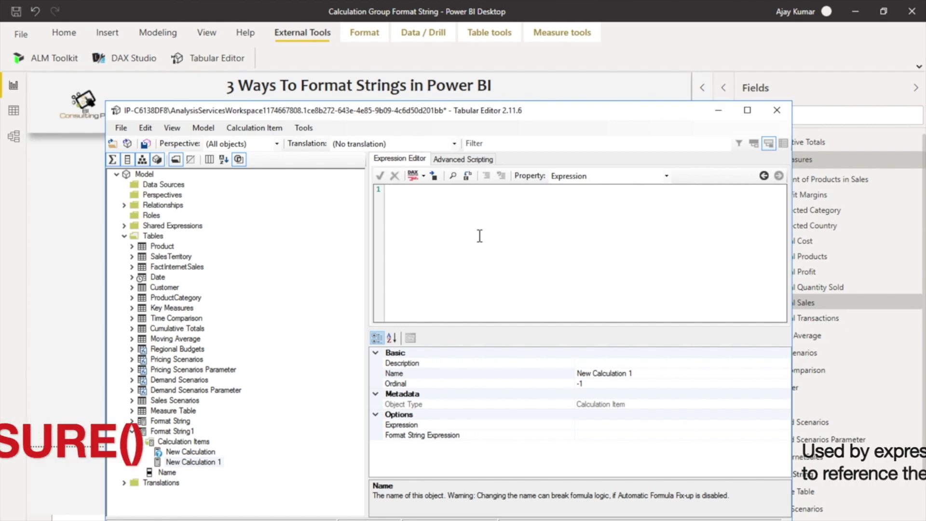
{"action": "type", "text": "SELECTE"}
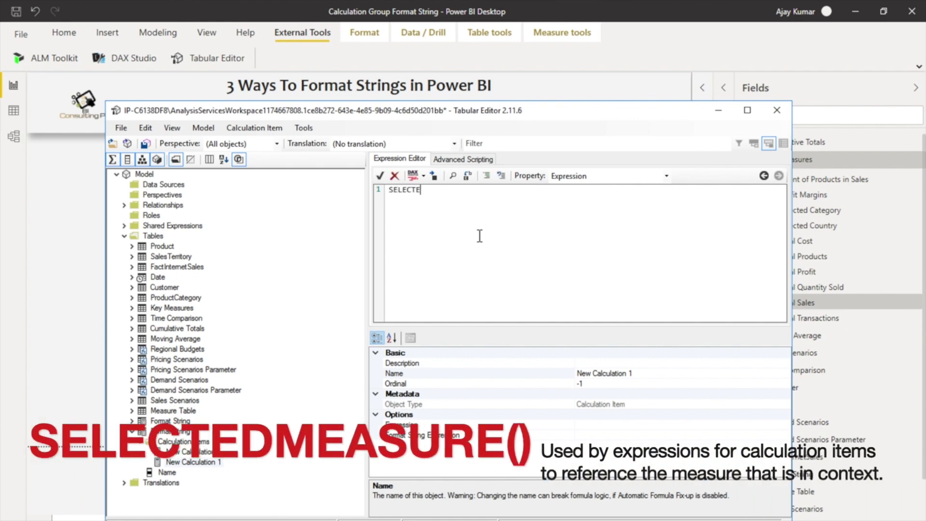
{"action": "type", "text": "DMEASURE()"}
{"action": "left_click", "coordinate": [641, 383]}
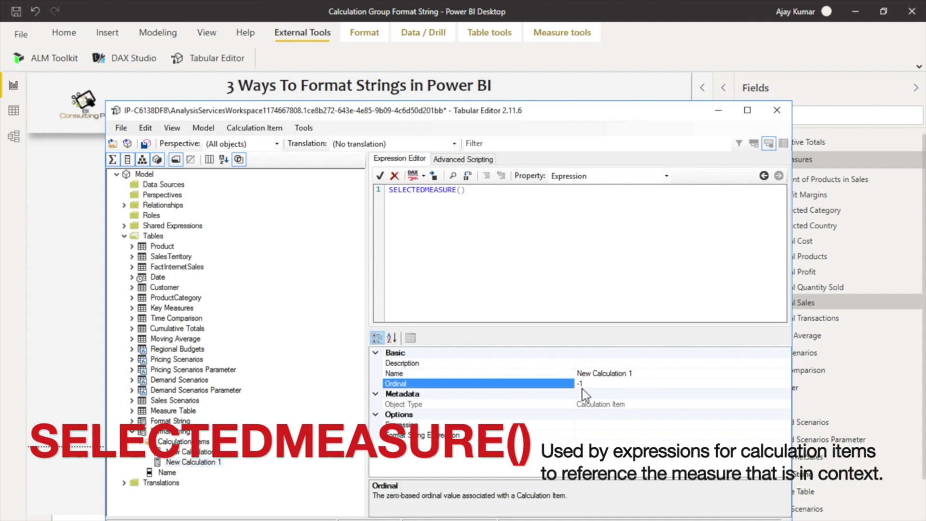
{"action": "left_click", "coordinate": [645, 373]}
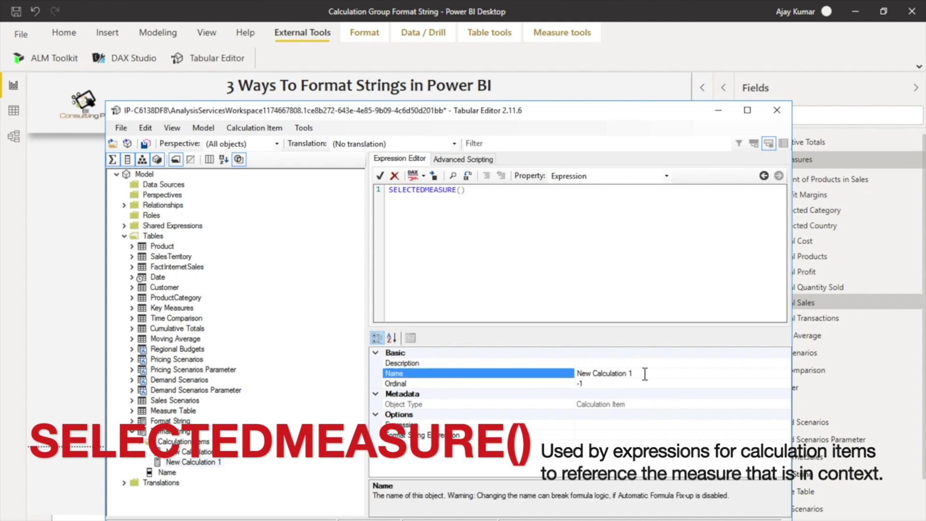
{"action": "left_click", "coordinate": [568, 372]}
{"action": "right_click", "coordinate": [193, 463]}
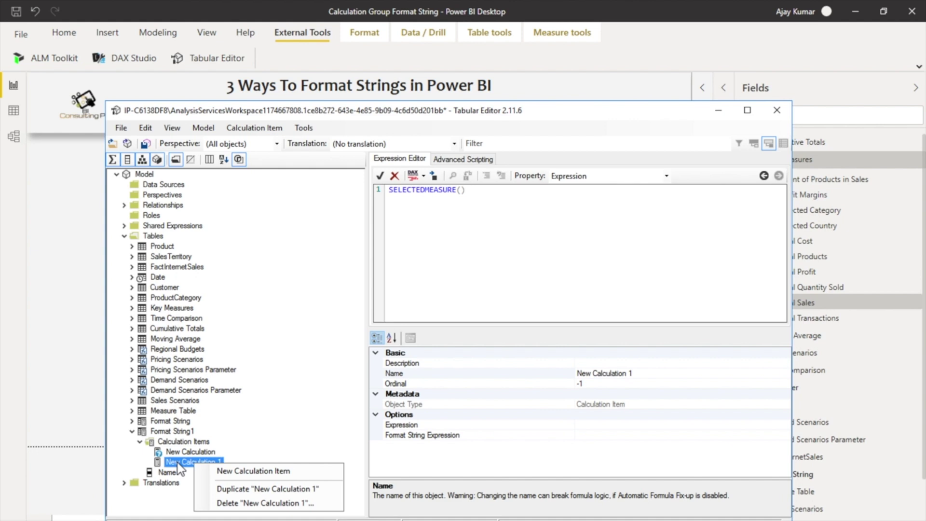
Rename the first calculation item, New Calculation, to WithFormat.
{"action": "left_click", "coordinate": [181, 455]}
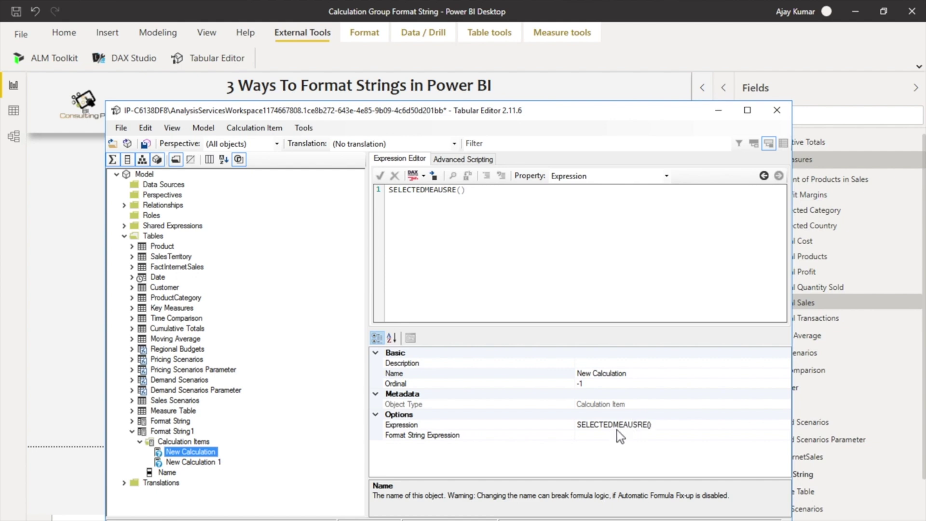
{"action": "left_click", "coordinate": [607, 373]}
{"action": "left_click_drag", "start_coordinate": [639, 374], "coordinate": [562, 381]}
{"action": "type", "text": "Wi"}
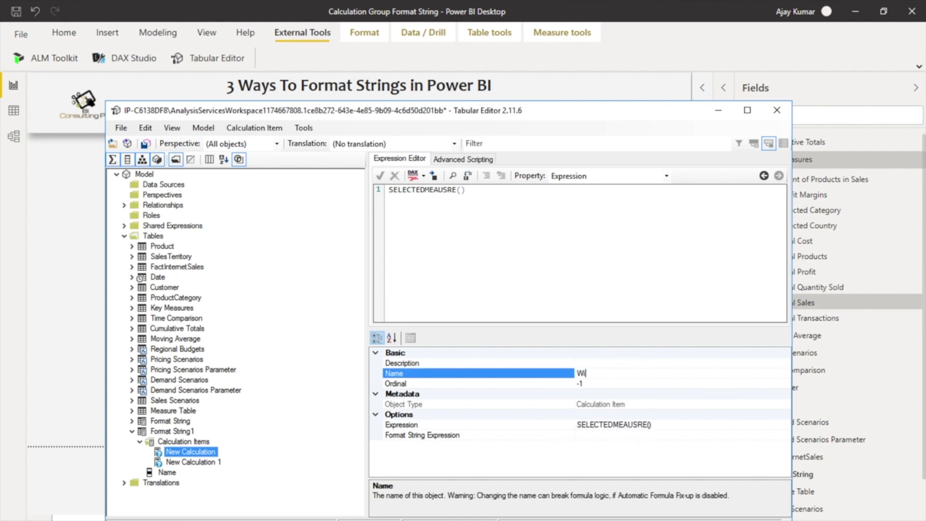
{"action": "type", "text": "thFormat"}
{"action": "key", "text": "Return"}
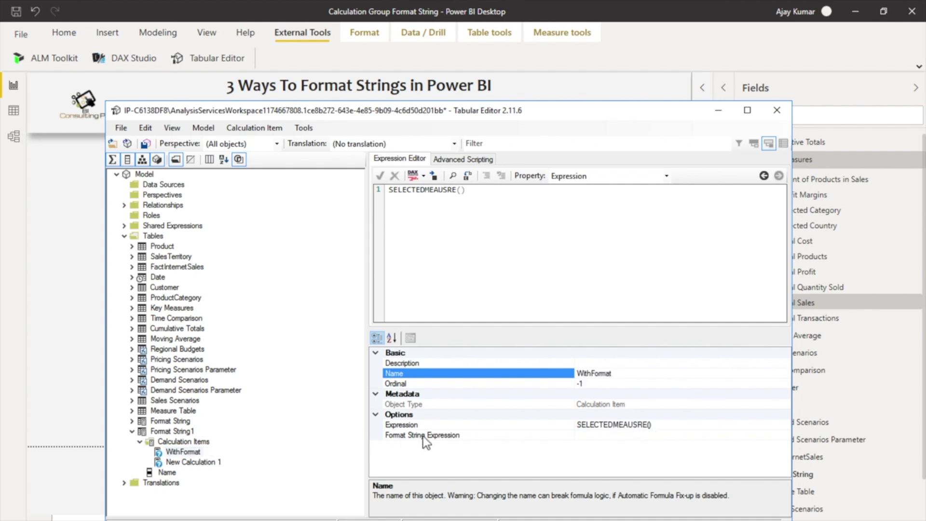
{"action": "left_click", "coordinate": [618, 435]}
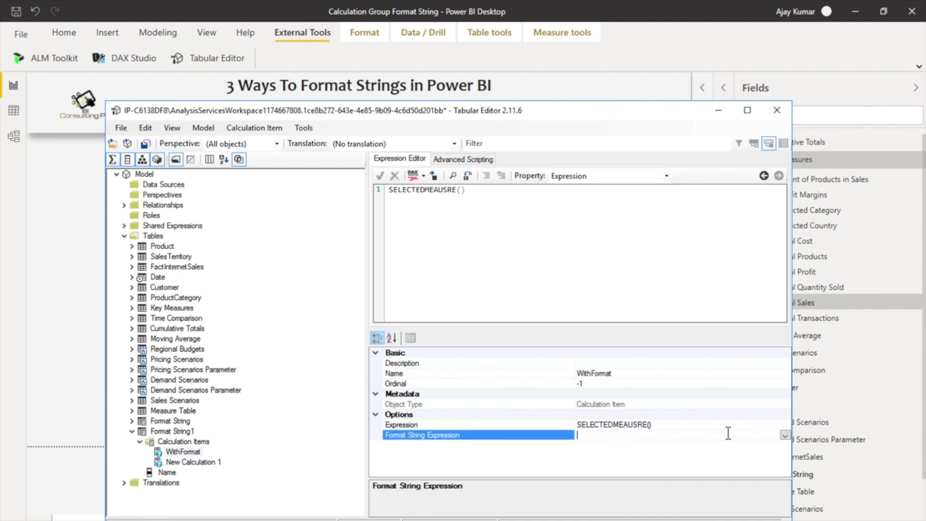
{"action": "left_click", "coordinate": [784, 437]}
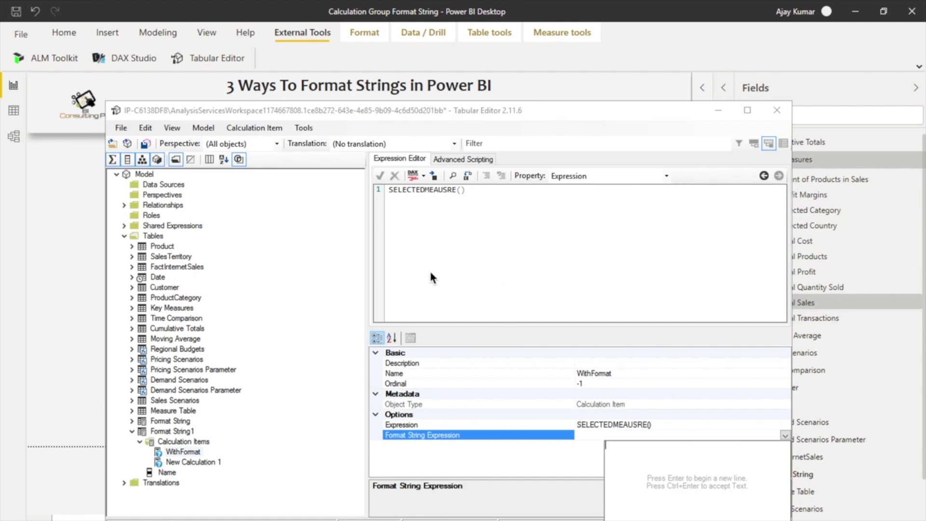
{"action": "left_click", "coordinate": [516, 223]}
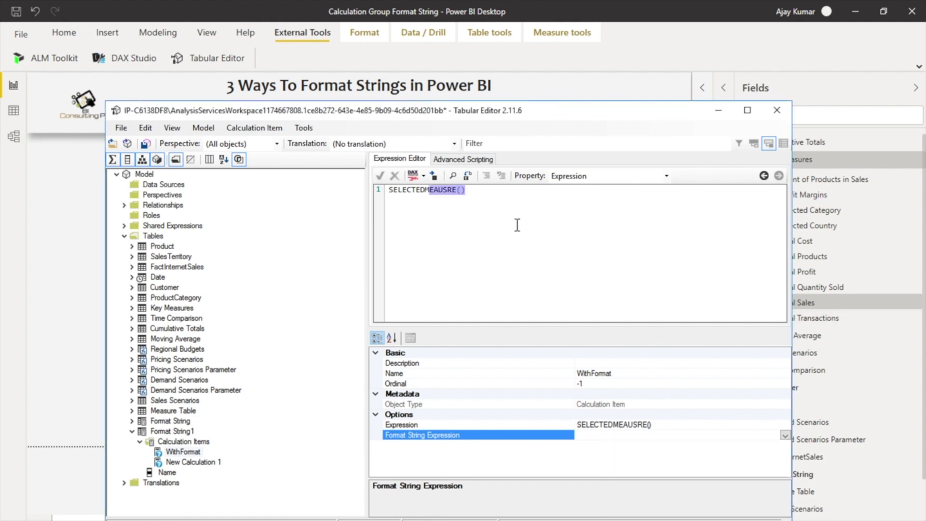
Begin the WithFormat item's format string expression with VAR Measurename = and a SELECTEDVALUE( call on the following line.
{"action": "left_click", "coordinate": [781, 436]}
{"action": "left_click", "coordinate": [785, 436]}
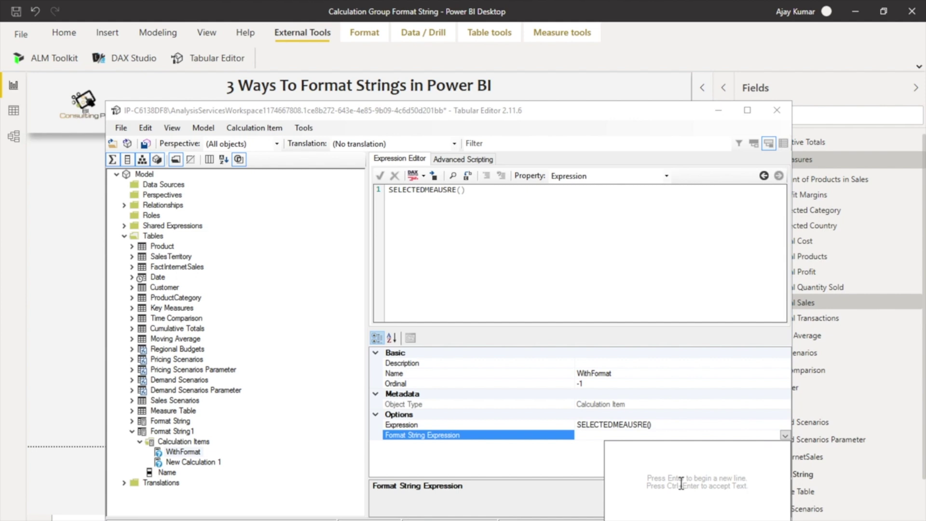
{"action": "type", "text": "VA"}
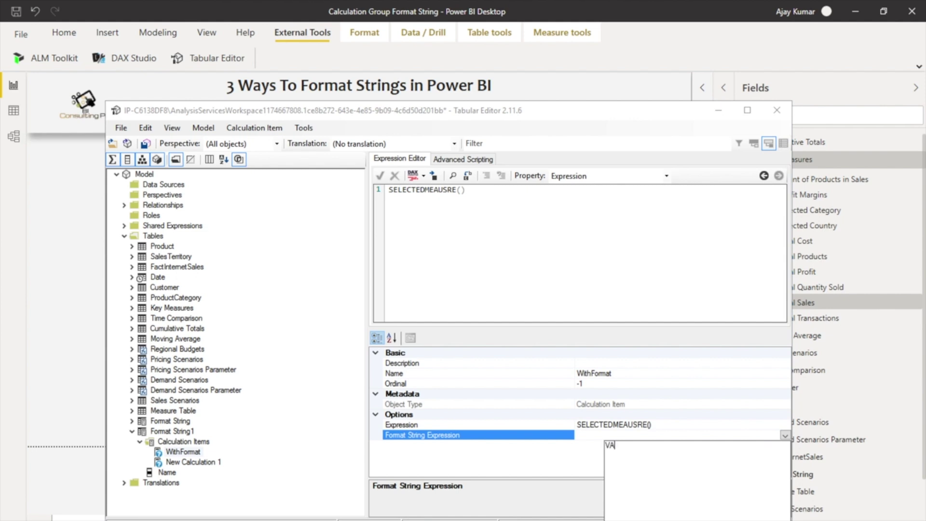
{"action": "type", "text": "R Measurename ="}
{"action": "key", "text": "Return"}
{"action": "type", "text": "SELECTEDVALUE(Measu"}
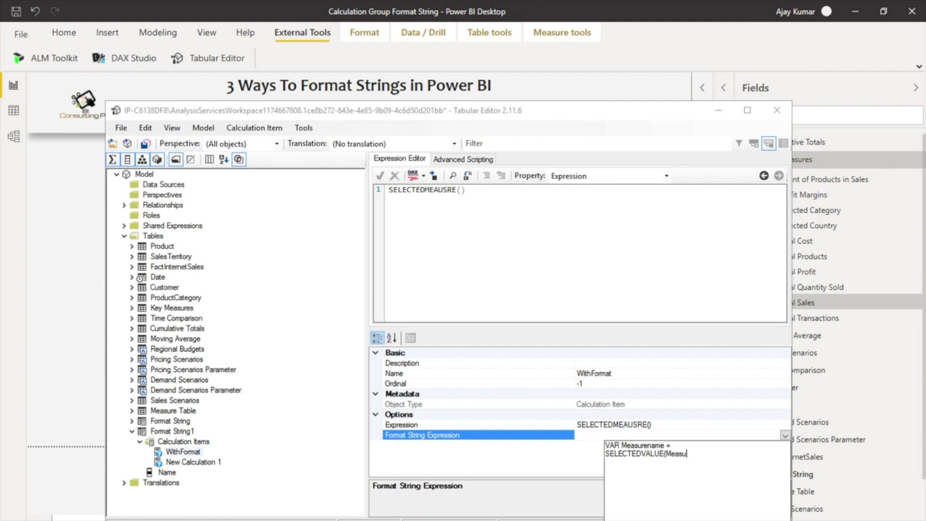
Make 'Measure Table'[Measure Name] the column argument of SELECTEDVALUE in the Measurename variable.
{"action": "key", "text": "BackSpace"}
{"action": "key", "text": "BackSpace"}
{"action": "key", "text": "BackSpace"}
{"action": "key", "text": "BackSpace"}
{"action": "key", "text": "BackSpace"}
{"action": "type", "text": "'Measure Table'"}
{"action": "left_click", "coordinate": [667, 453]}
{"action": "type", "text": "'"}
{"action": "left_click", "coordinate": [725, 455]}
{"action": "type", "text": "[Measure Name"}
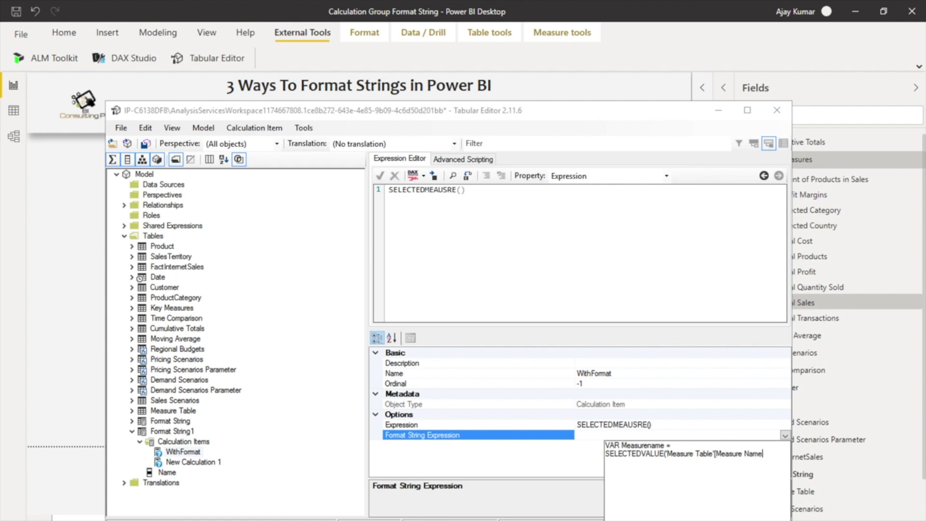
Complete the SELECTEDVALUE call with SELECTEDMEAUSRENAME() as its alternate result.
{"action": "type", "text": "], SELECTE"}
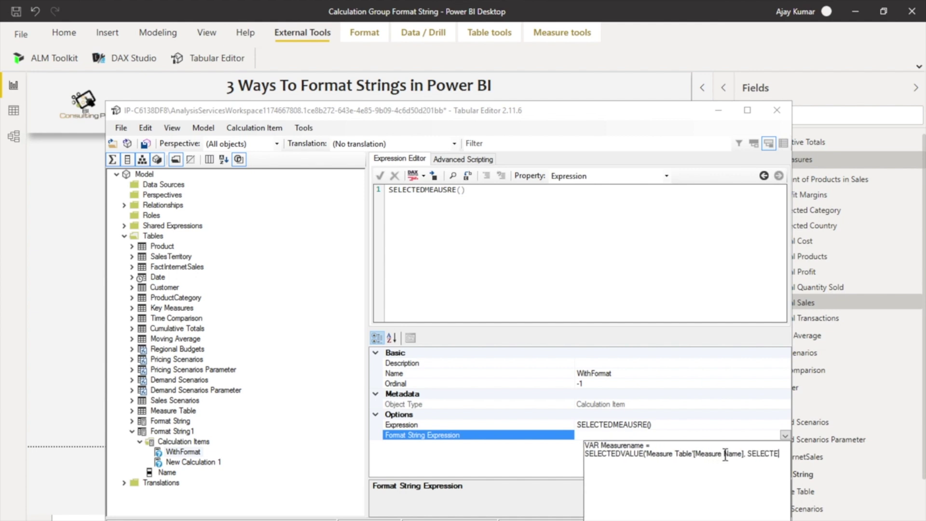
{"action": "type", "text": "DMEA"}
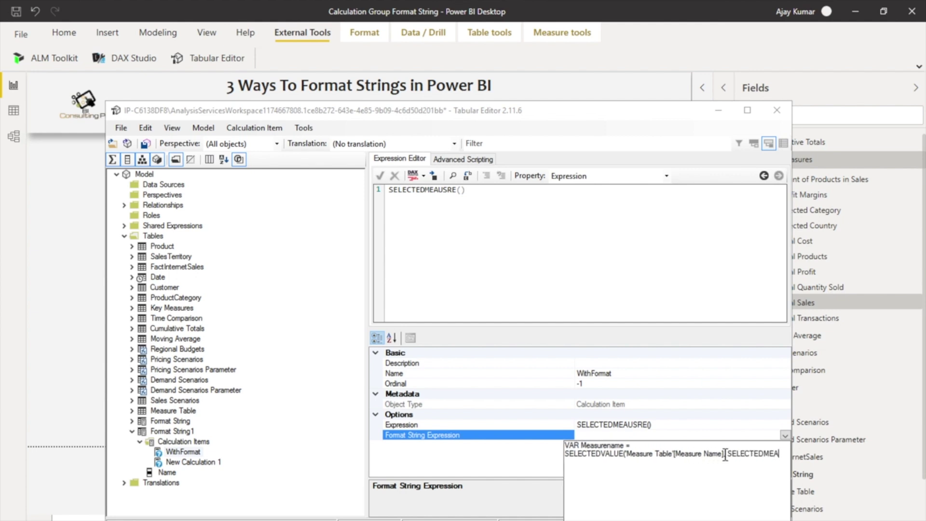
{"action": "type", "text": "USRENA"}
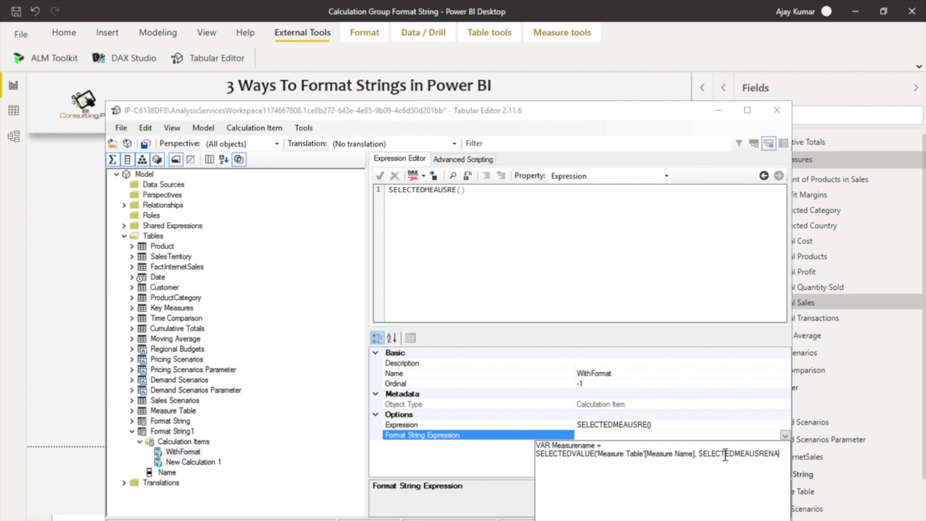
{"action": "type", "text": "ME())"}
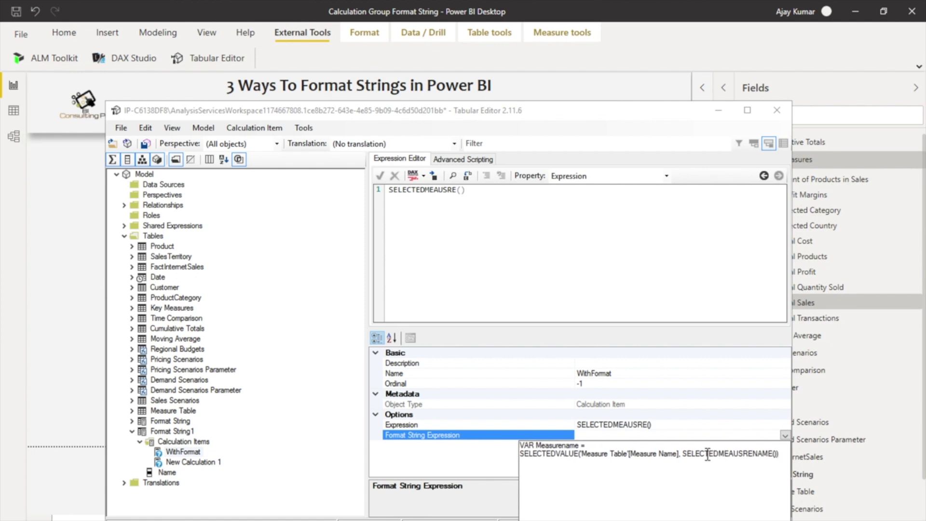
{"action": "left_click_drag", "start_coordinate": [681, 456], "coordinate": [762, 458]}
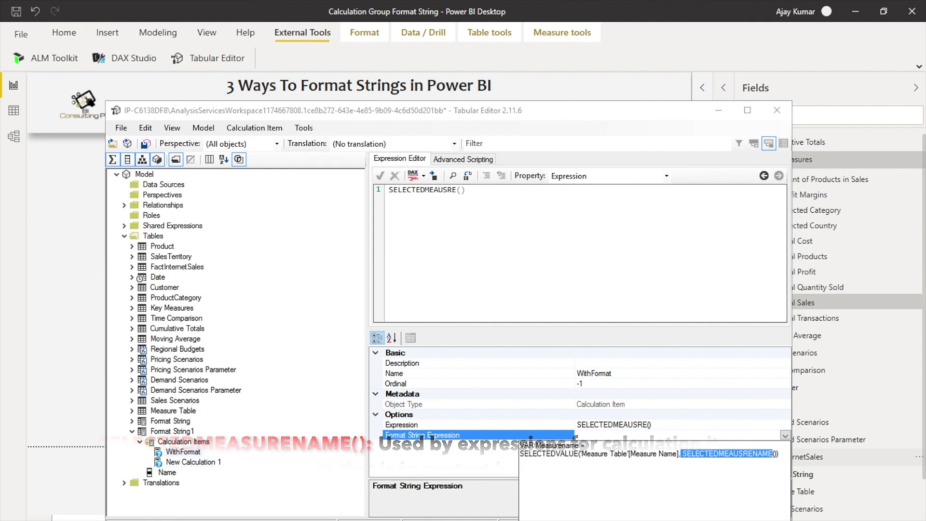
Add a CurrencyFormatDecimal variable with SWITCH( TRUE(), that gives "#,##0.00%" when MeasureName is "Margin".
{"action": "left_click", "coordinate": [781, 456]}
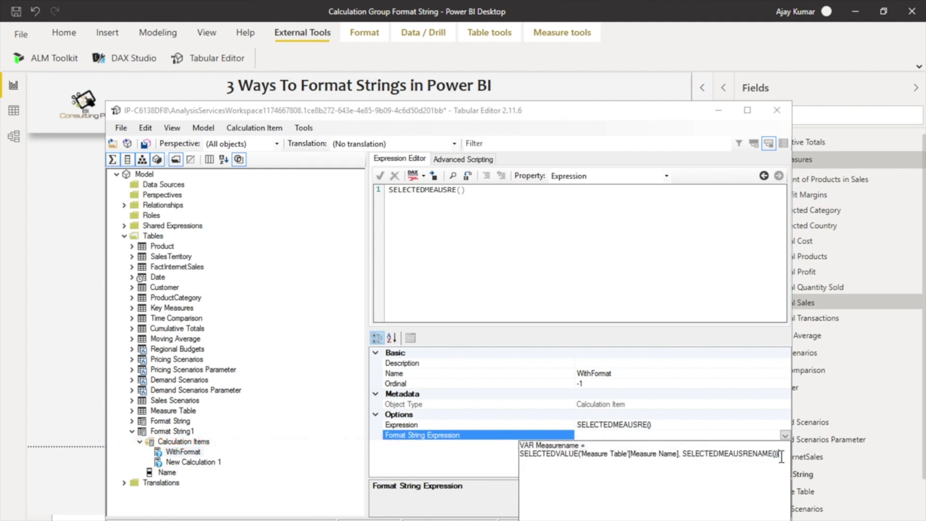
{"action": "type", "text": "VAR CurrencyFormatDecimal ="}
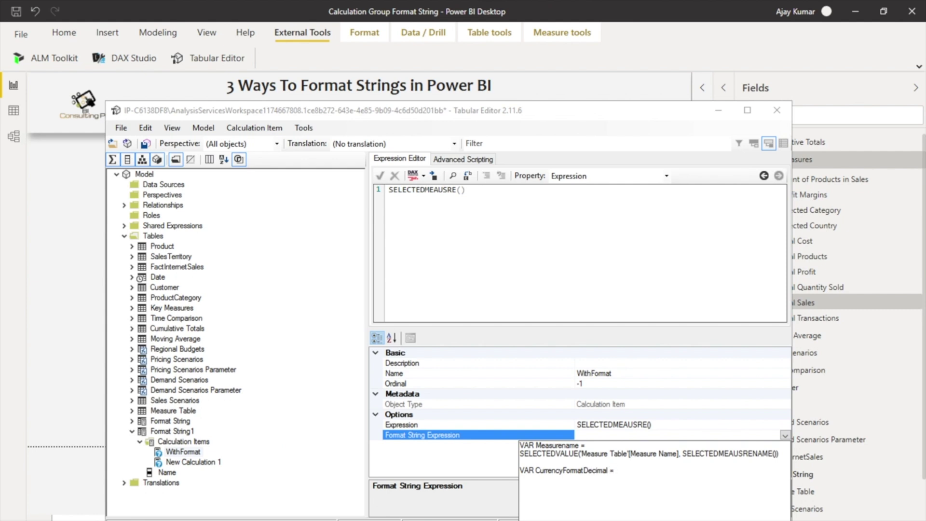
{"action": "type", "text": "SWITCH("}
{"action": "type", "text": " TRUE"}
{"action": "type", "text": "Measure"}
{"action": "type", "text": "Name"}
{"action": "type", "text": " = \"Margin\",\"#,##"}
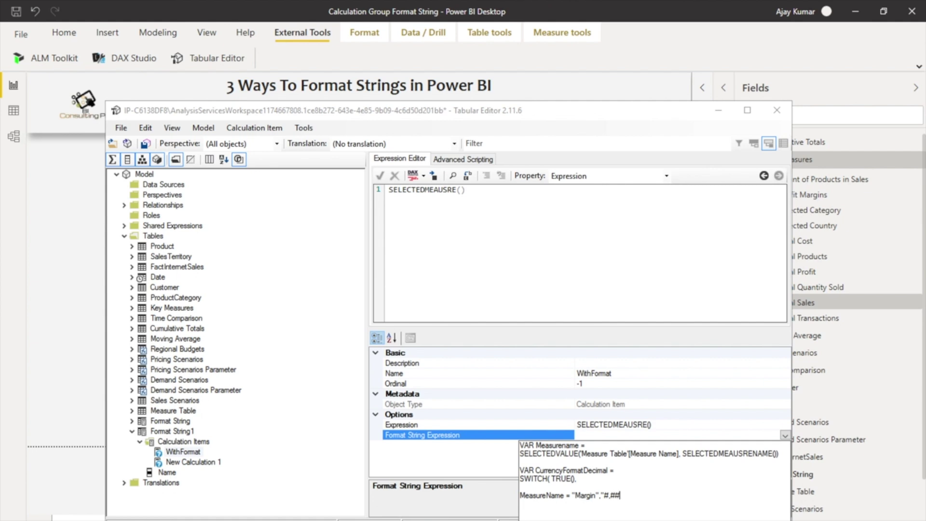
{"action": "type", "text": "0.00%\","}
{"action": "key", "text": "Return"}
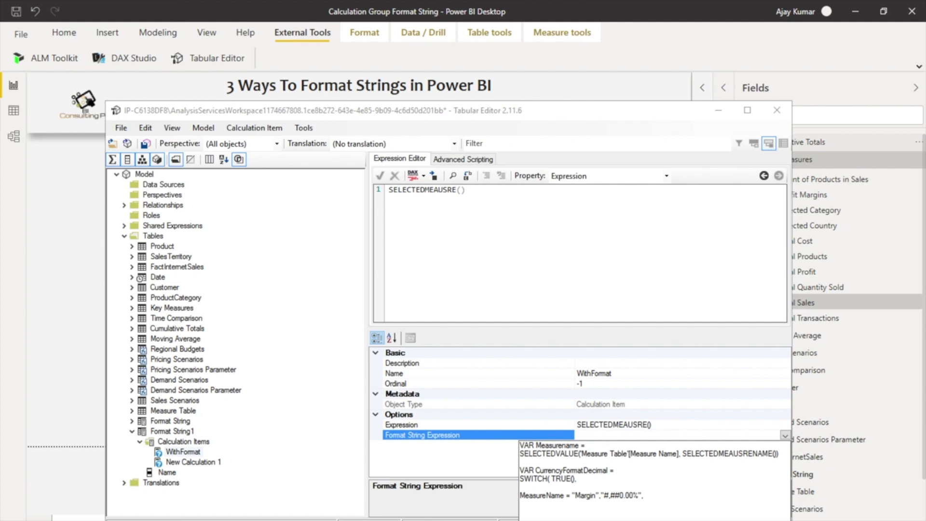
Add "$#,##0" for "Sales", "#,##0.00" for "Unit Cost" and the SELECTEDMEASUREFORMATSTRING() fallback to the SWITCH, and return CurrencyFormatDecimal.
{"action": "type", "text": "MeasureName = \"Sales\", \"$#,##0\", MeasureName = \"Unit Cost\", \"#,##0.00\", SELECTEDMEASUREFORMATSTRING() ) RETURN CurrencyFormatDecimal"}
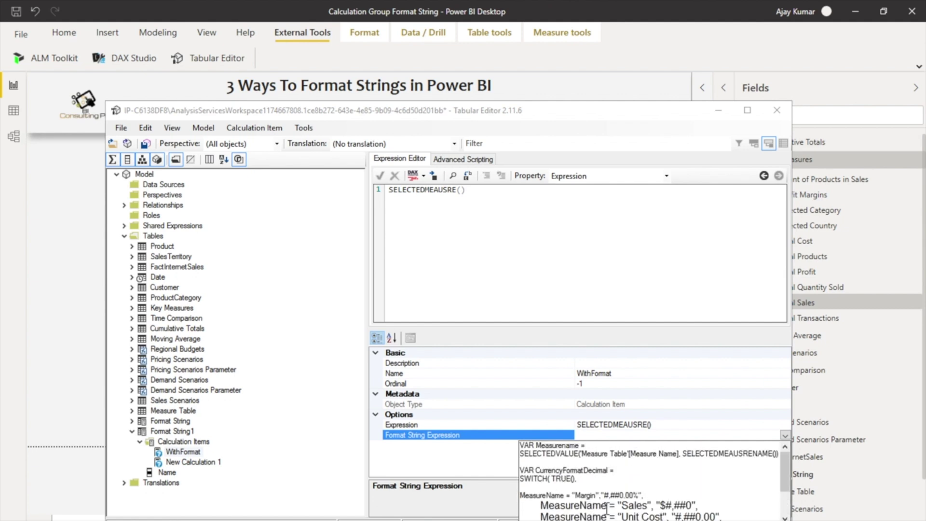
{"action": "scroll", "coordinate": [607, 505], "scroll_direction": "down", "scroll_amount": 2}
{"action": "scroll", "coordinate": [607, 505], "scroll_direction": "up", "scroll_amount": 2}
{"action": "scroll", "coordinate": [607, 505], "scroll_direction": "down", "scroll_amount": 2}
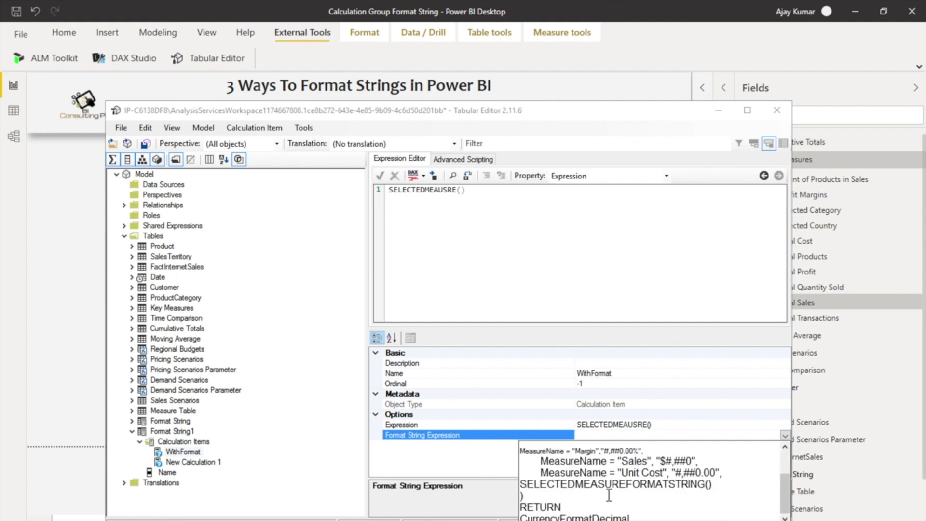
{"action": "scroll", "coordinate": [608, 496], "scroll_direction": "up", "scroll_amount": 2}
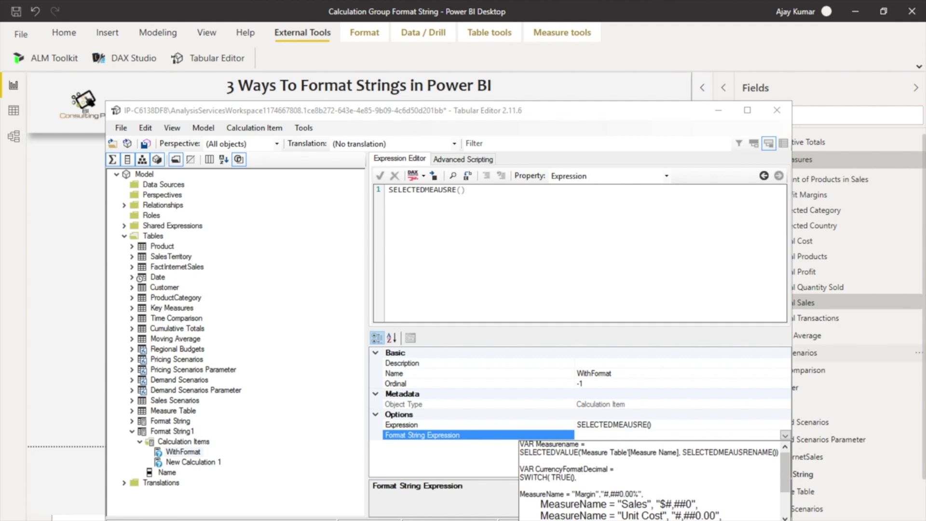
Replace the whole format string expression with the cleanly formatted version that uses "#,##0.00 %" for "Margin", and accept it.
{"action": "key", "text": "ctrl+a"}
{"action": "key", "text": "ctrl+End"}
{"action": "scroll", "coordinate": [722, 499], "scroll_direction": "up", "scroll_amount": 2}
{"action": "scroll", "coordinate": [724, 498], "scroll_direction": "down", "scroll_amount": 2}
{"action": "left_click", "coordinate": [481, 460]}
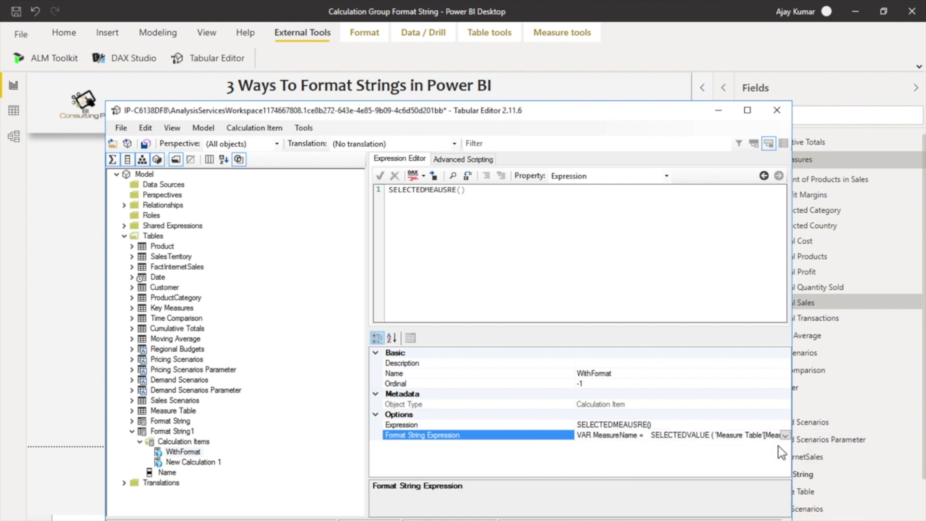
Reopen the WithFormat item's format string expression and examine the SELECTEDMEASUREFORMATSTRING() fallback line.
{"action": "left_click", "coordinate": [785, 435]}
{"action": "left_click", "coordinate": [604, 497]}
{"action": "key", "text": "shift+Home"}
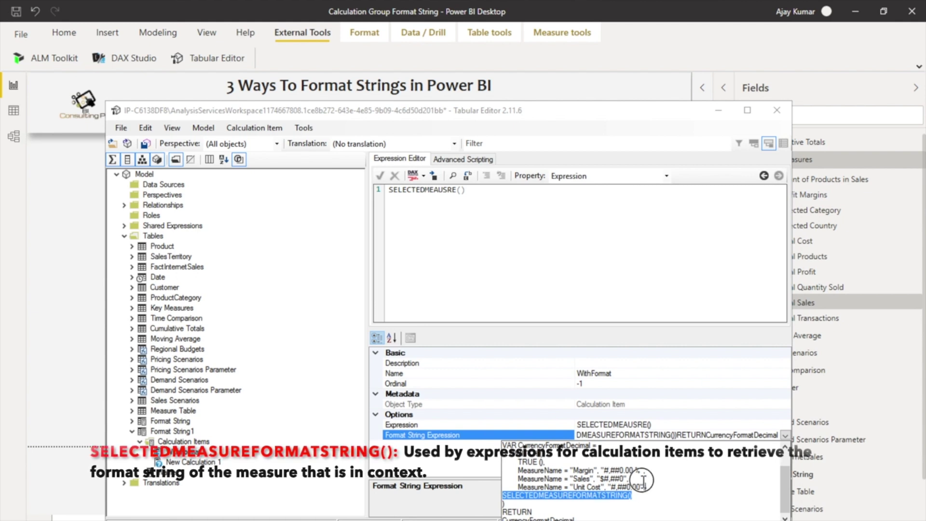
{"action": "left_click", "coordinate": [619, 497]}
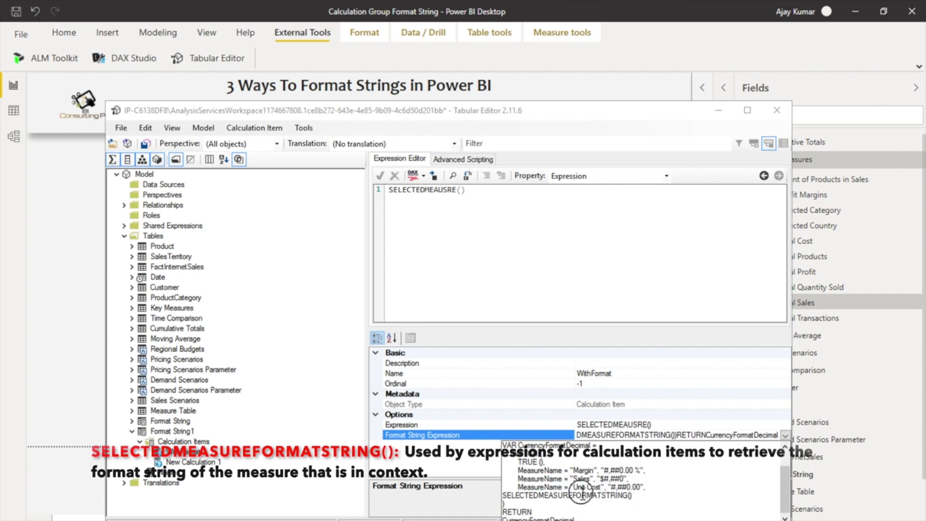
{"action": "double_click", "coordinate": [619, 496]}
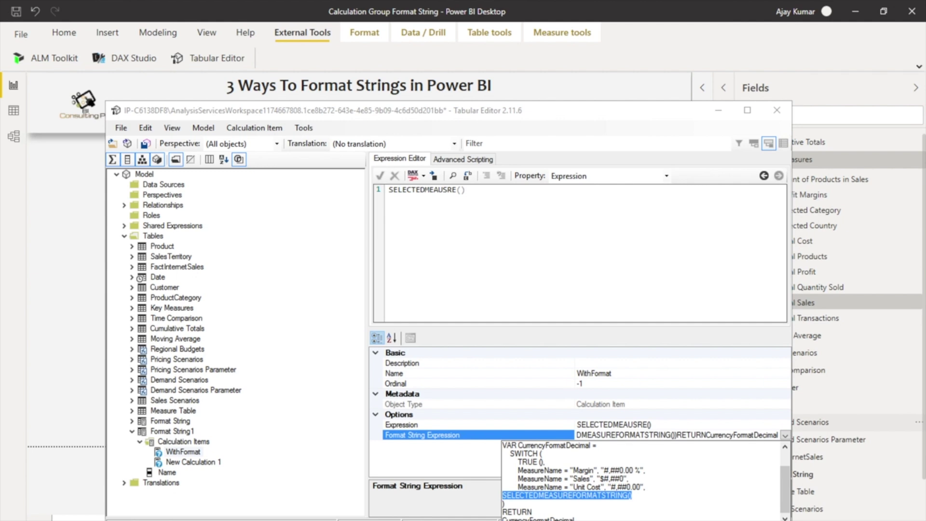
Expand the Format String calculation group and examine the expression and format string expression of its WithoutFormatting and WithFormat items.
{"action": "left_click", "coordinate": [159, 421]}
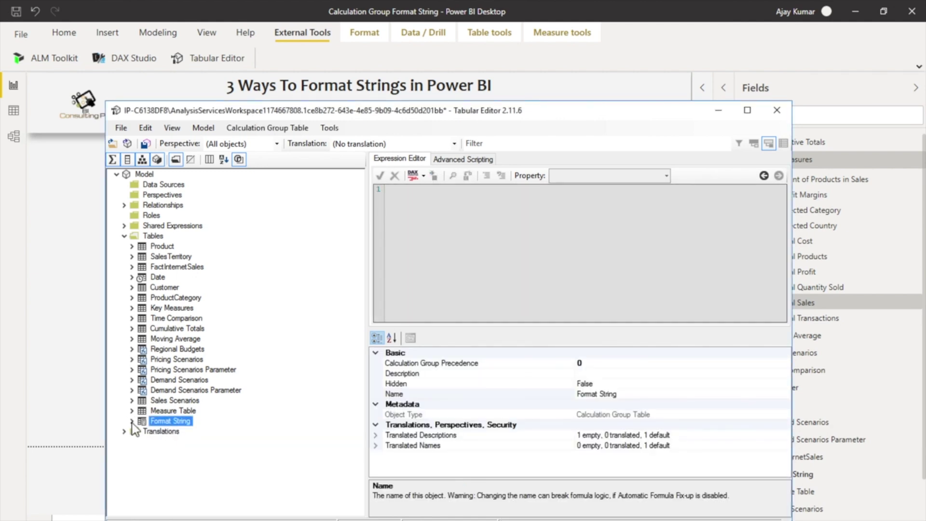
{"action": "left_click", "coordinate": [131, 422]}
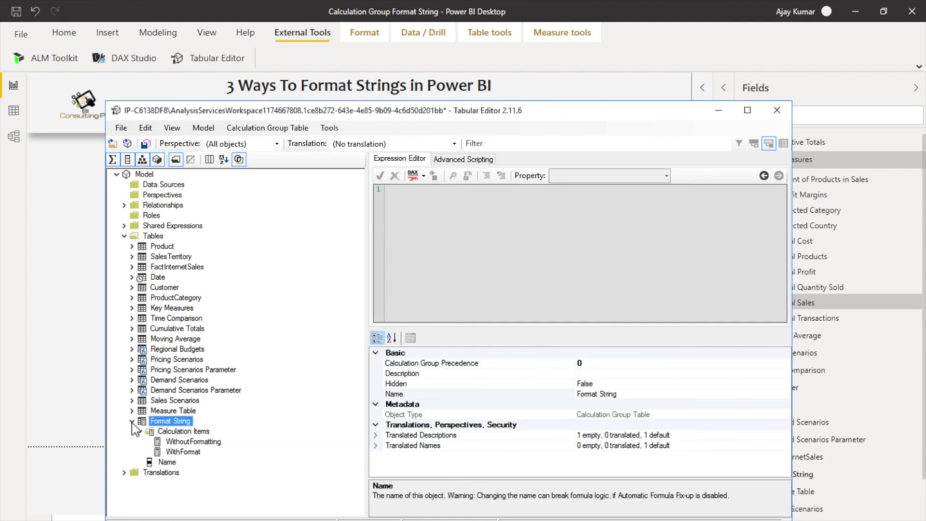
{"action": "left_click", "coordinate": [205, 442]}
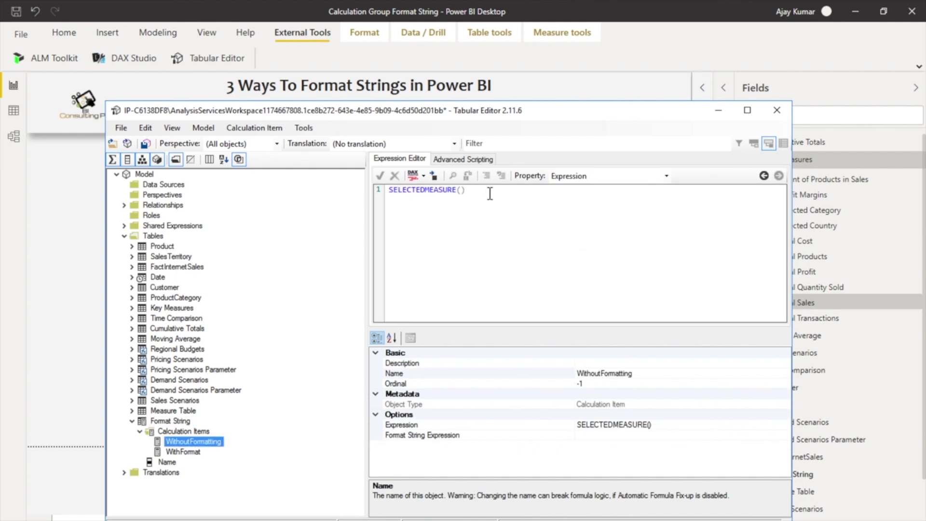
{"action": "left_click_drag", "start_coordinate": [489, 191], "coordinate": [388, 192]}
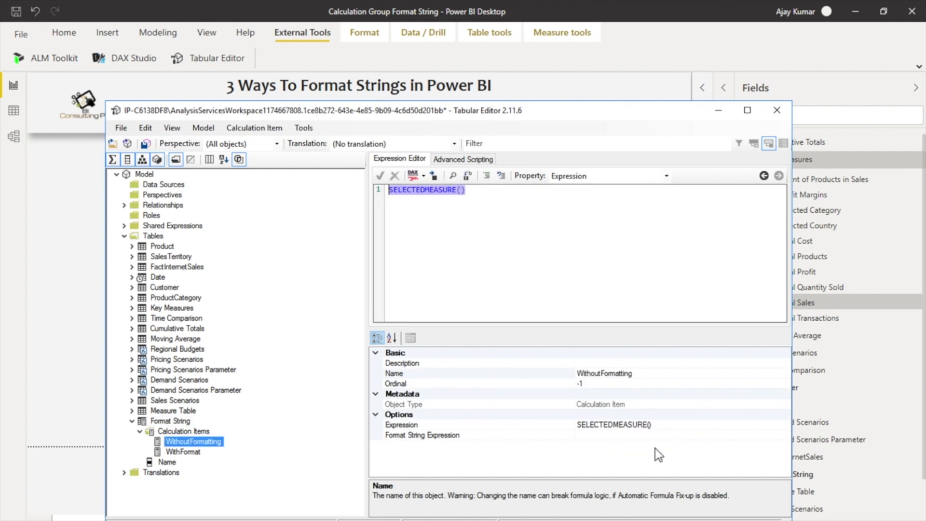
{"action": "left_click", "coordinate": [466, 435]}
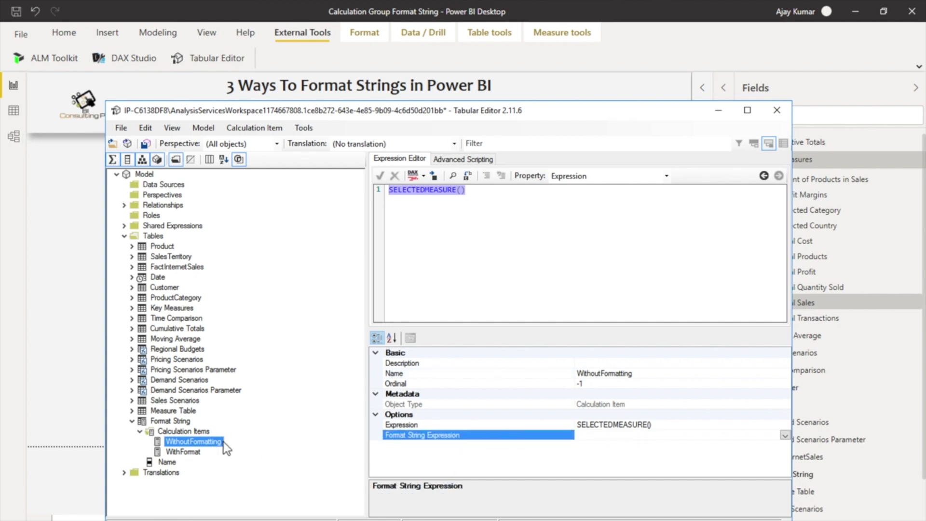
{"action": "left_click", "coordinate": [194, 454]}
Save the model changes and close Tabular Editor to return to the Power BI Desktop report.
{"action": "left_click", "coordinate": [121, 127]}
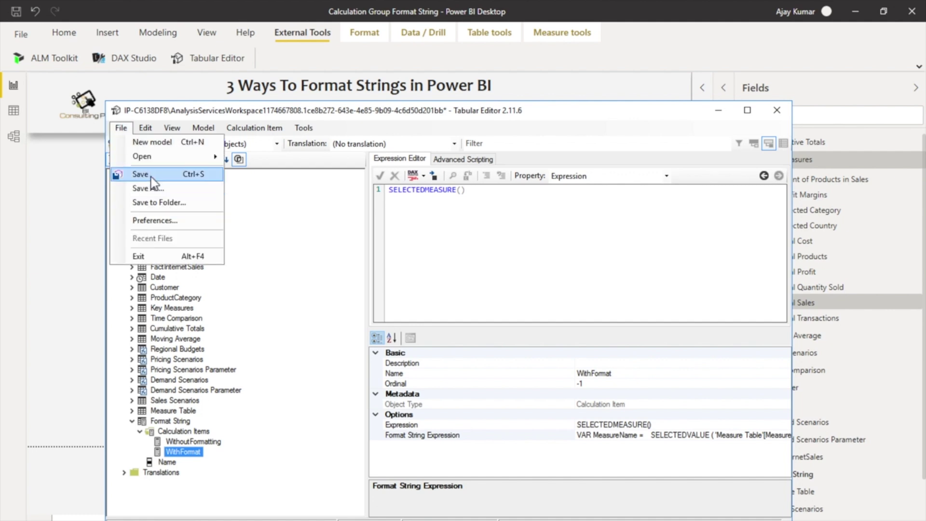
{"action": "left_click", "coordinate": [152, 178]}
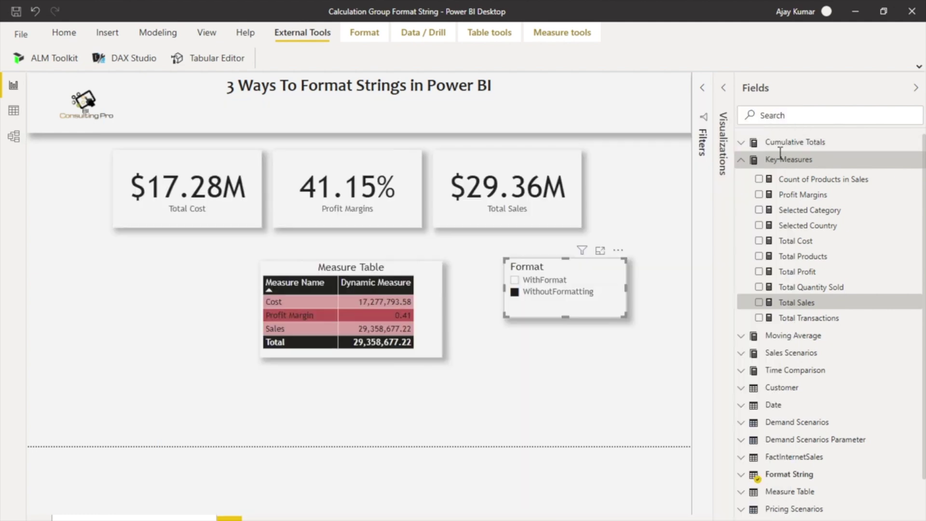
{"action": "left_click", "coordinate": [776, 110]}
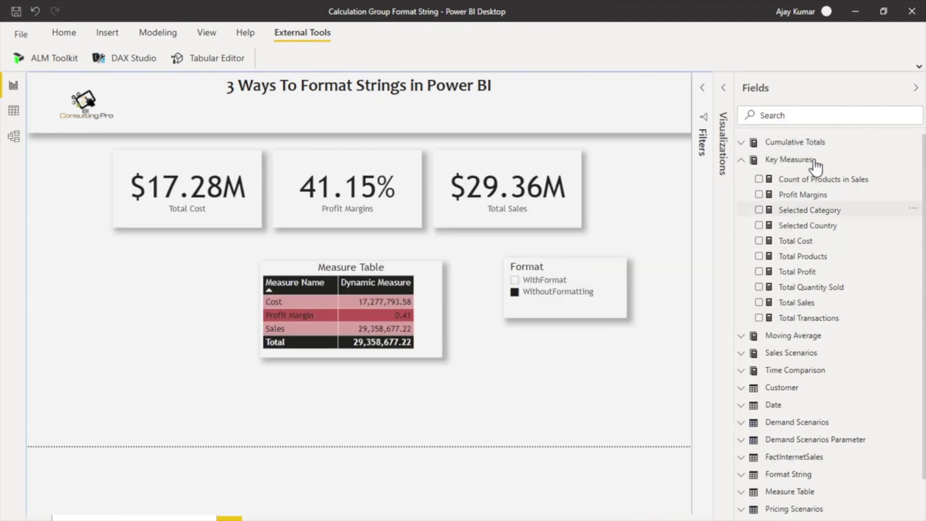
Collapse the Key Measures table, expand the Format String table and refresh its data.
{"action": "left_click", "coordinate": [796, 159]}
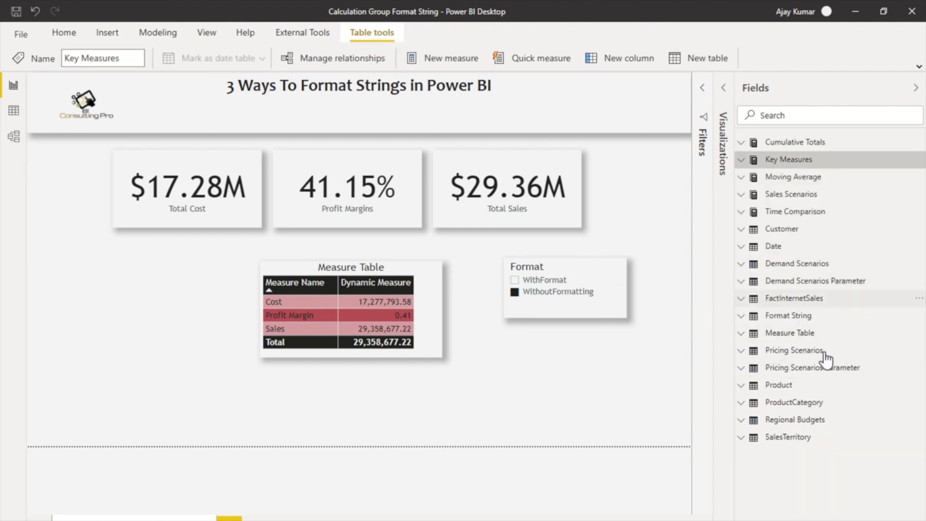
{"action": "left_click", "coordinate": [788, 318]}
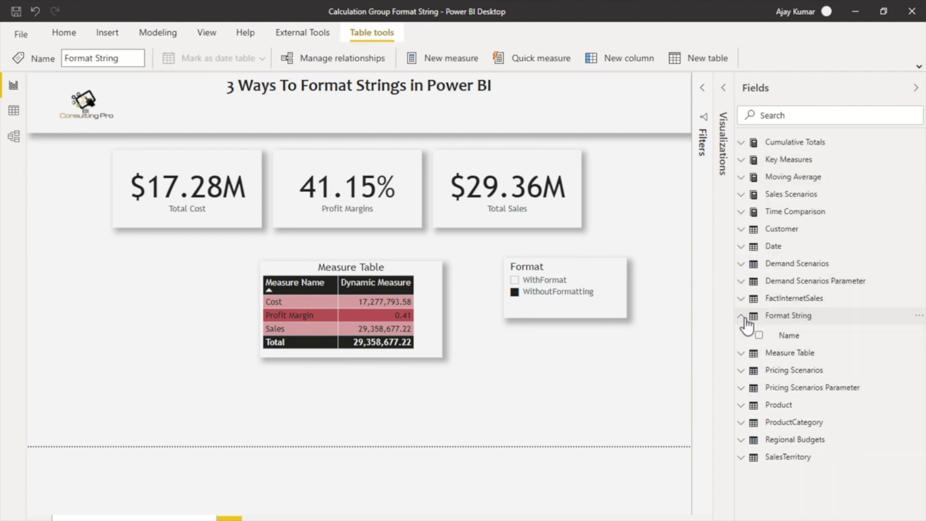
{"action": "right_click", "coordinate": [860, 318]}
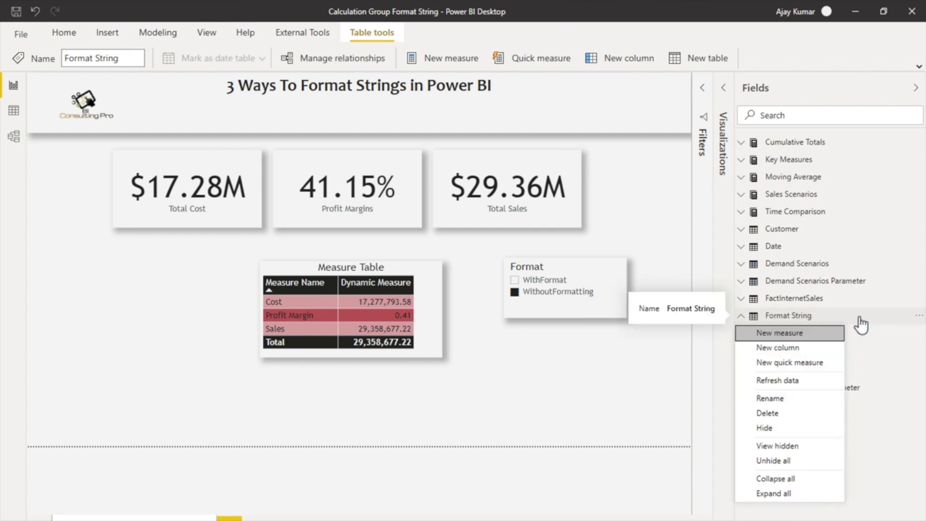
{"action": "left_click", "coordinate": [797, 381]}
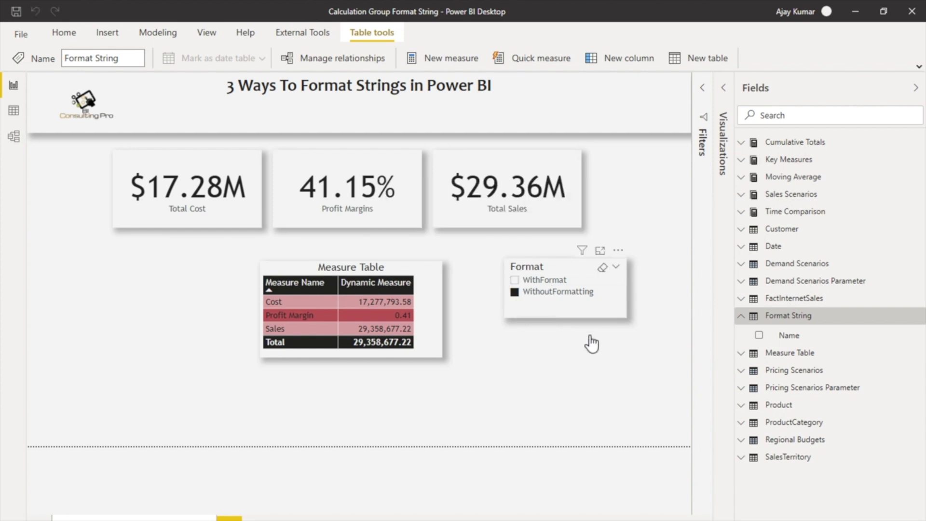
Show the Format slicer's visualization settings and set the slicer to WithFormat.
{"action": "left_click", "coordinate": [609, 289]}
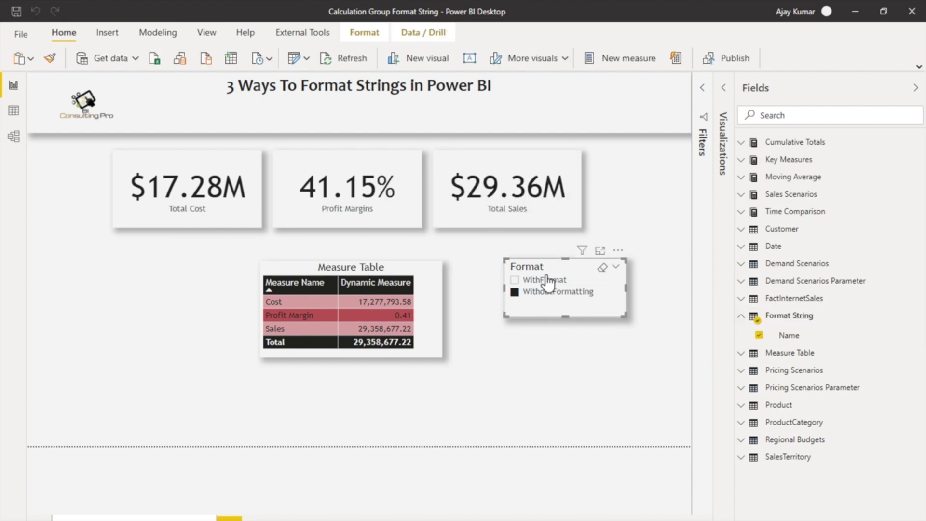
{"action": "left_click", "coordinate": [729, 84]}
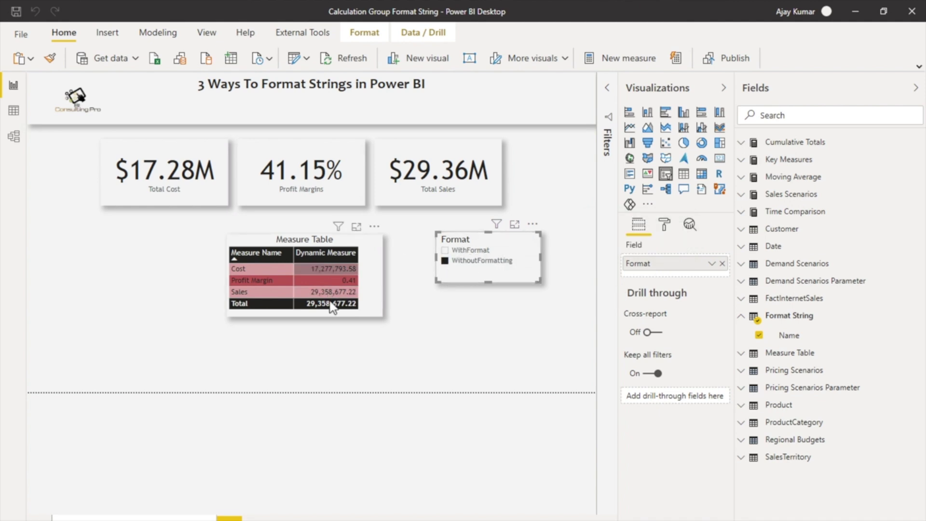
{"action": "left_click", "coordinate": [485, 250]}
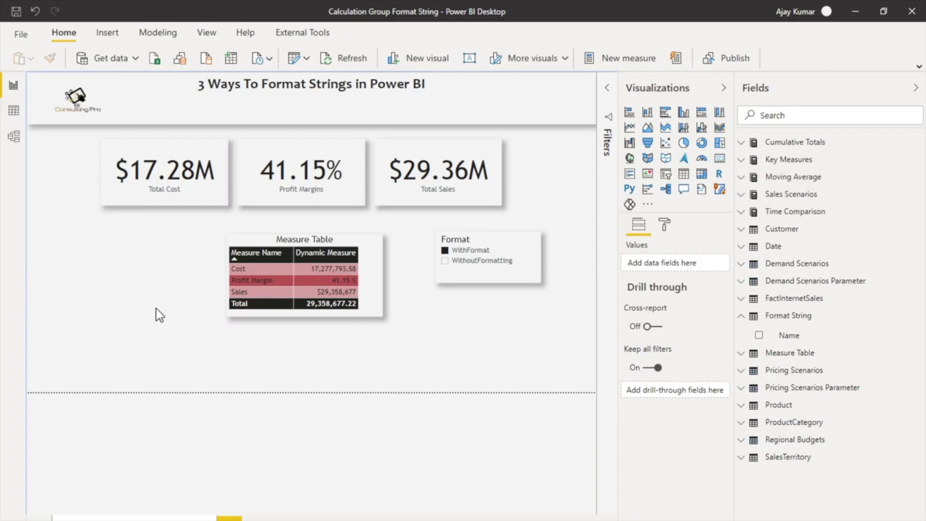
Open the Sales LY measure in Time Comparison and examine its available currency symbols and format types.
{"action": "left_click", "coordinate": [743, 213]}
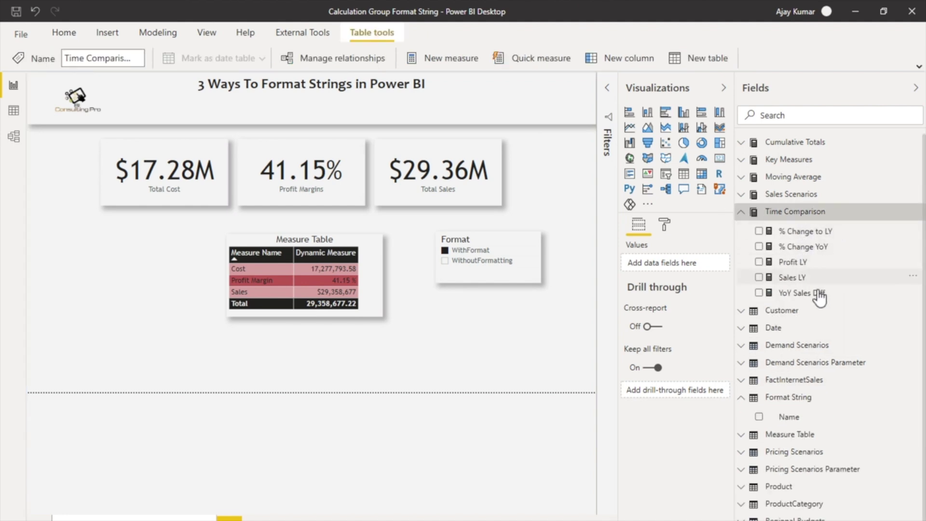
{"action": "left_click", "coordinate": [786, 279]}
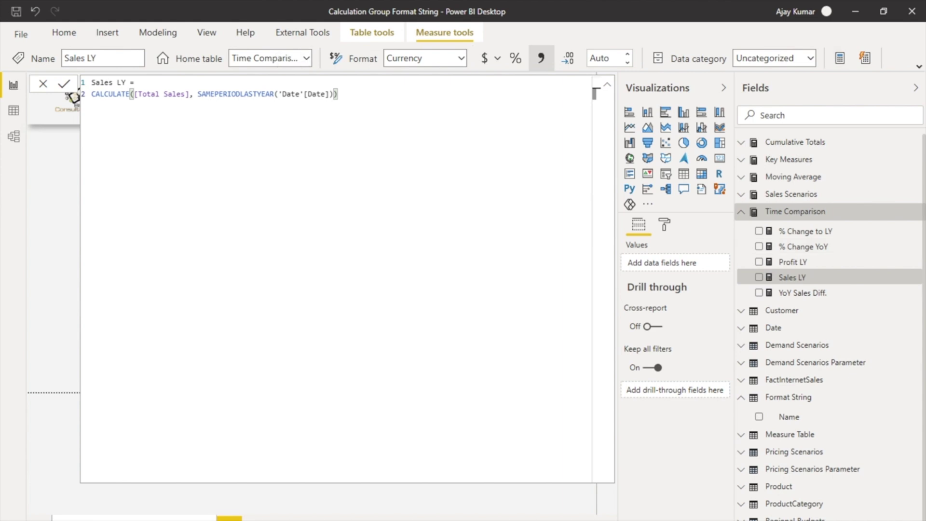
{"action": "left_click", "coordinate": [919, 66]}
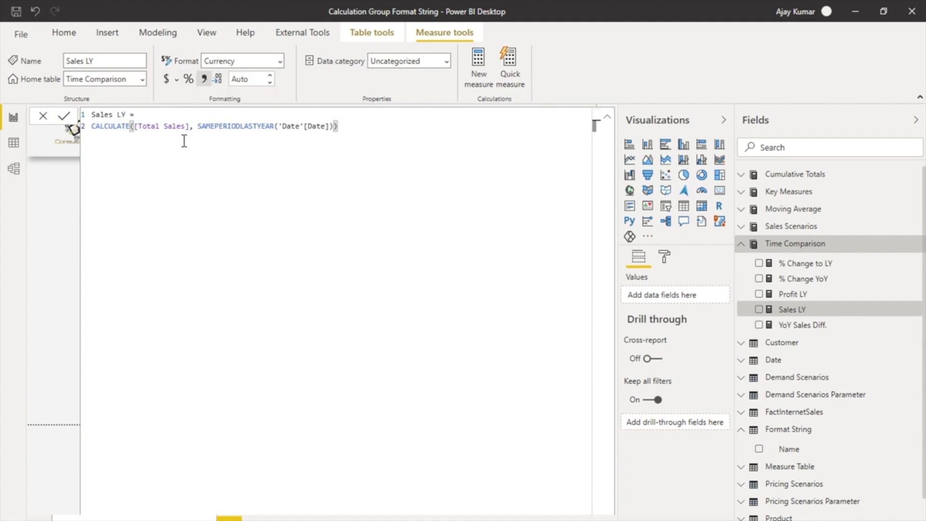
{"action": "left_click", "coordinate": [178, 80]}
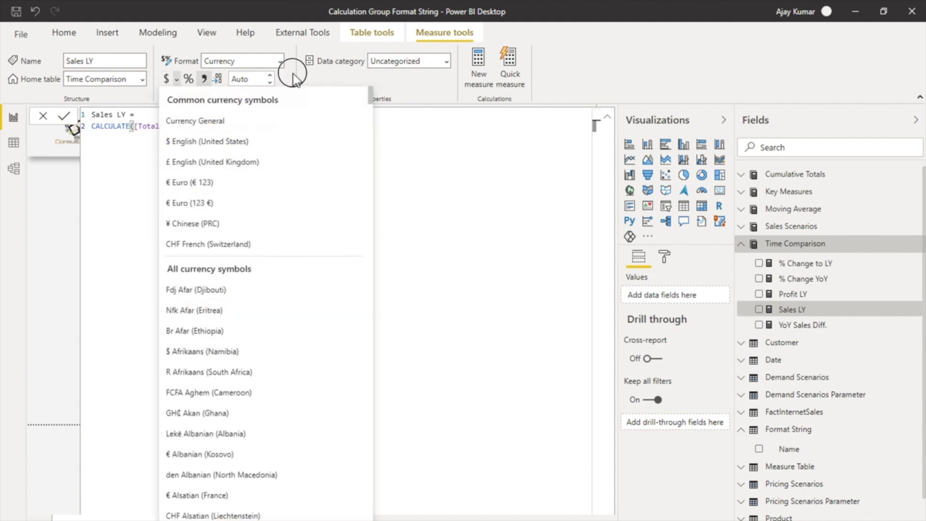
{"action": "left_click", "coordinate": [311, 64]}
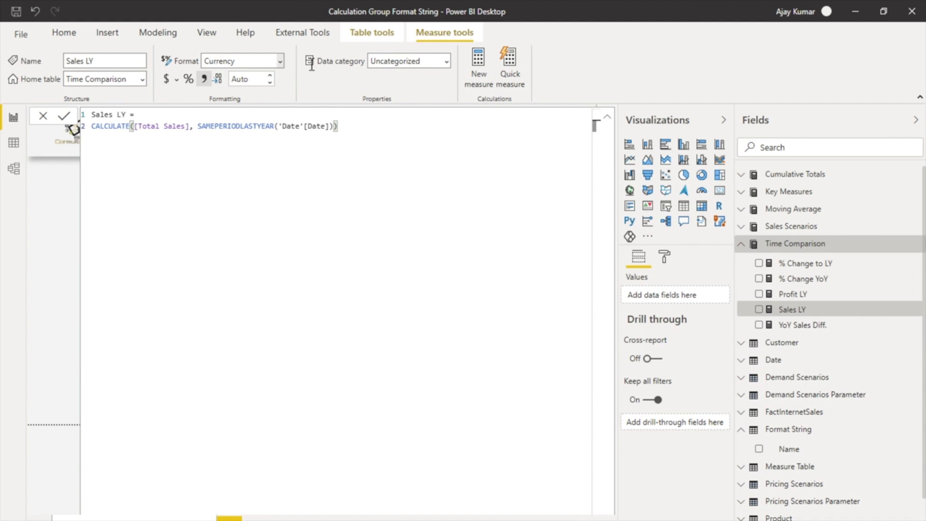
{"action": "left_click", "coordinate": [279, 61]}
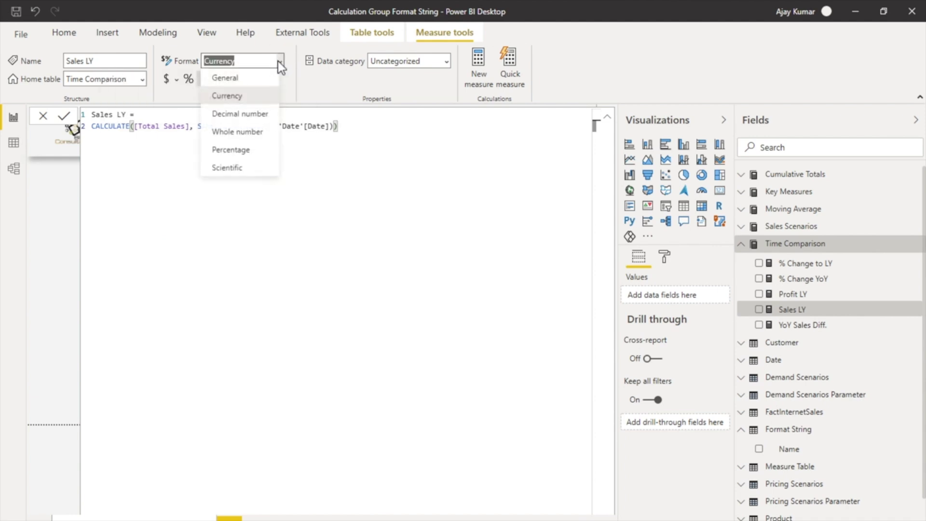
{"action": "left_click", "coordinate": [166, 102]}
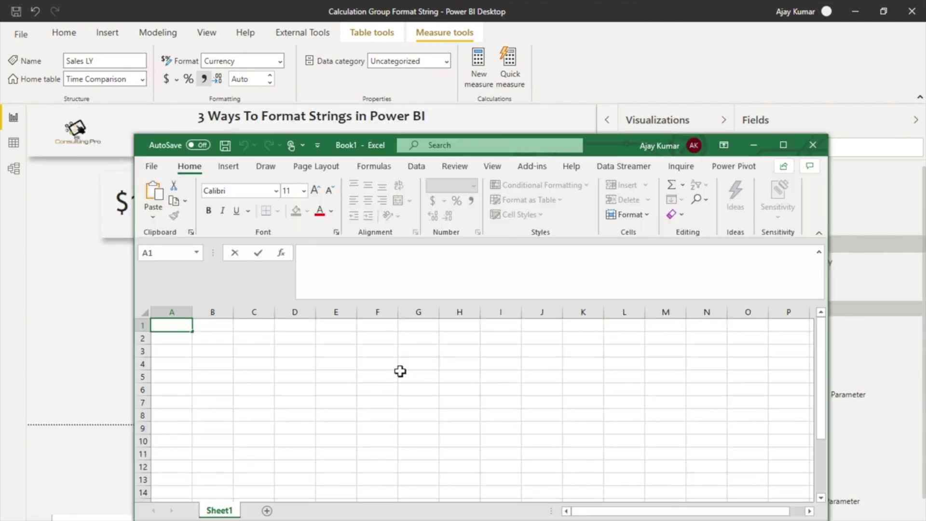
In the blank Excel workbook, enter "Total Sales" in G5 and 10203.33 in H5.
{"action": "left_click", "coordinate": [400, 371]}
{"action": "type", "text": "Total Sales"}
{"action": "key", "text": "Tab"}
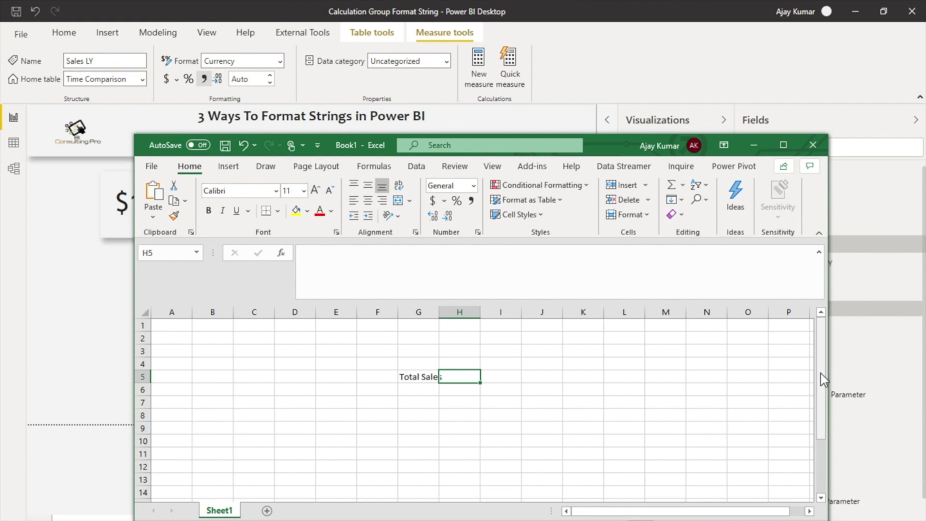
{"action": "type", "text": "10203.33"}
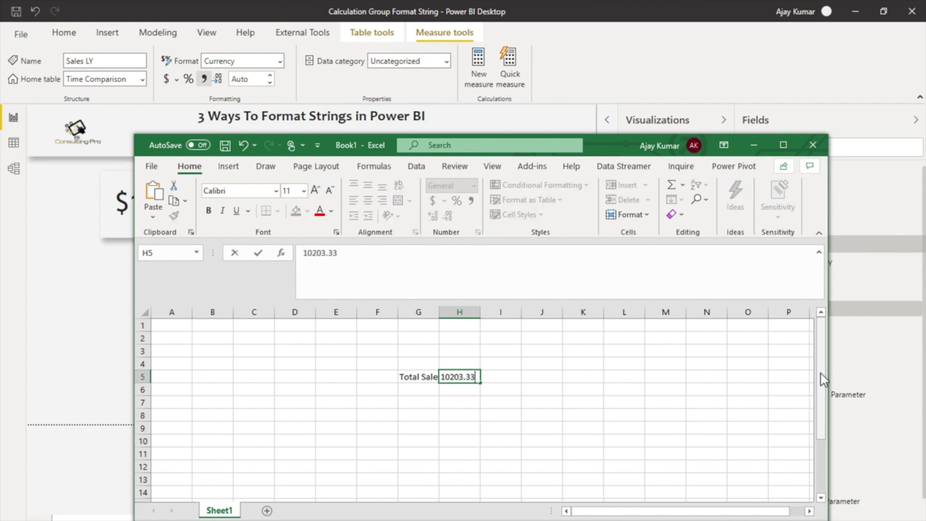
{"action": "key", "text": "Return"}
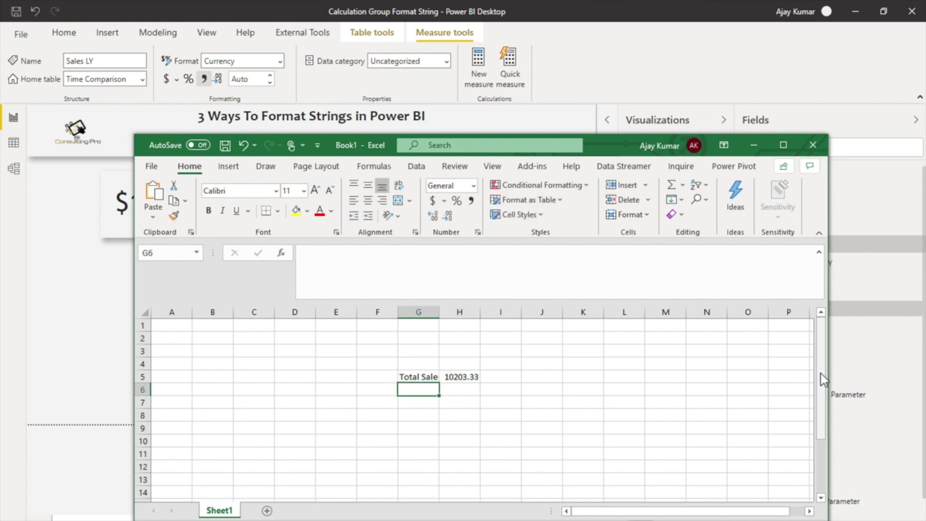
Preview the custom number format #,##0.00_);[Red](#,##0.00) for cell H5 and select its format code.
{"action": "left_click", "coordinate": [472, 376]}
{"action": "right_click", "coordinate": [472, 376]}
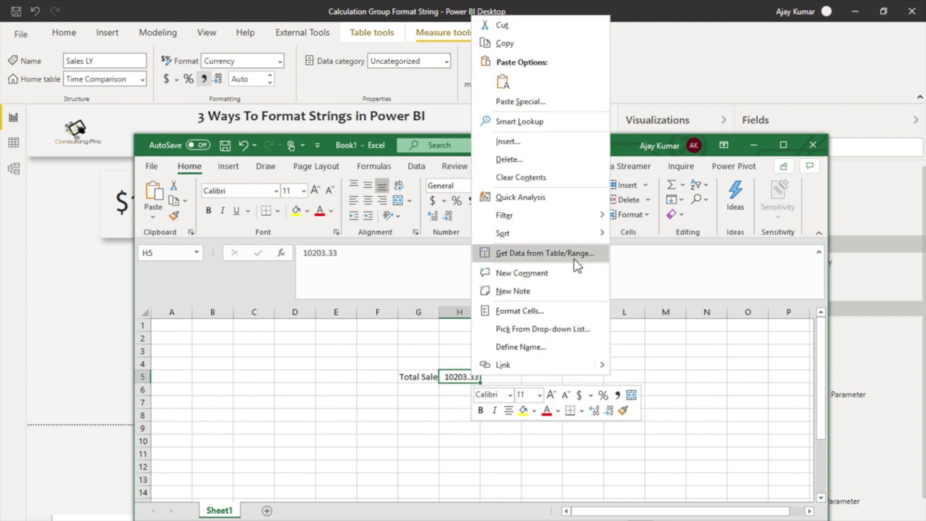
{"action": "left_click", "coordinate": [548, 313]}
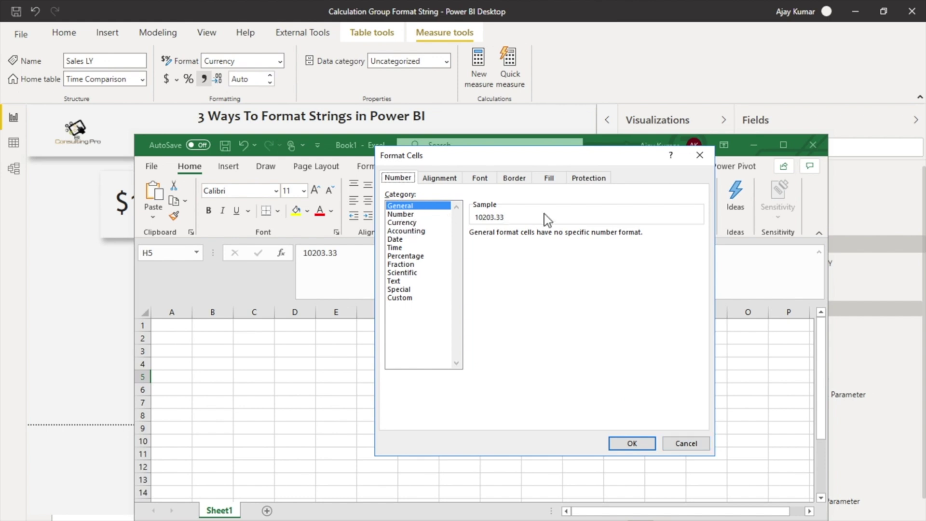
{"action": "left_click", "coordinate": [405, 298]}
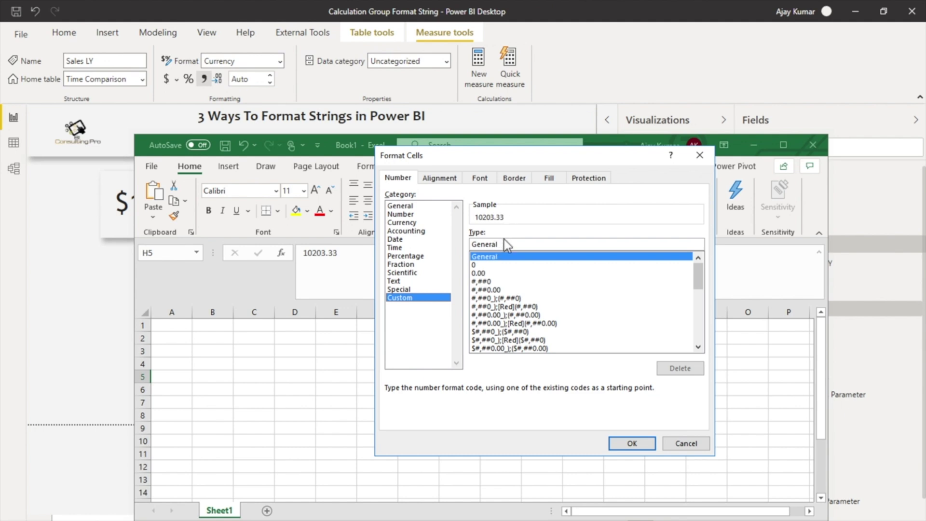
{"action": "left_click", "coordinate": [527, 322]}
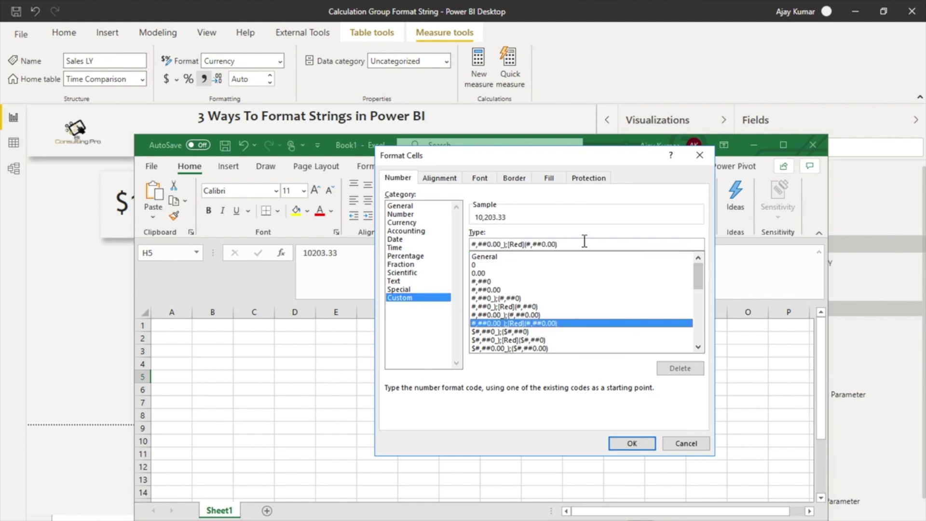
{"action": "left_click_drag", "start_coordinate": [577, 243], "coordinate": [468, 246]}
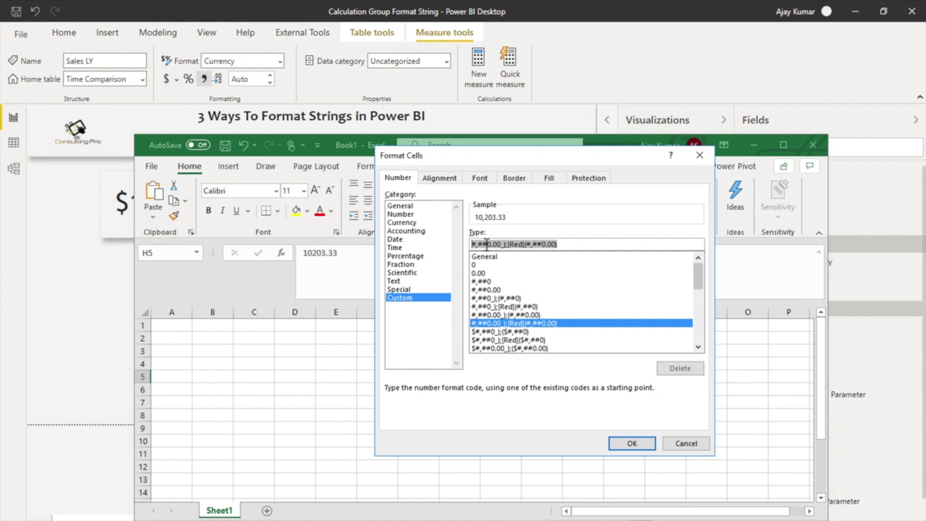
Switch back to Power BI Desktop, add a Sales LY card below the Format slicer and widen it toward the Measure Table visual.
{"action": "left_click", "coordinate": [96, 352]}
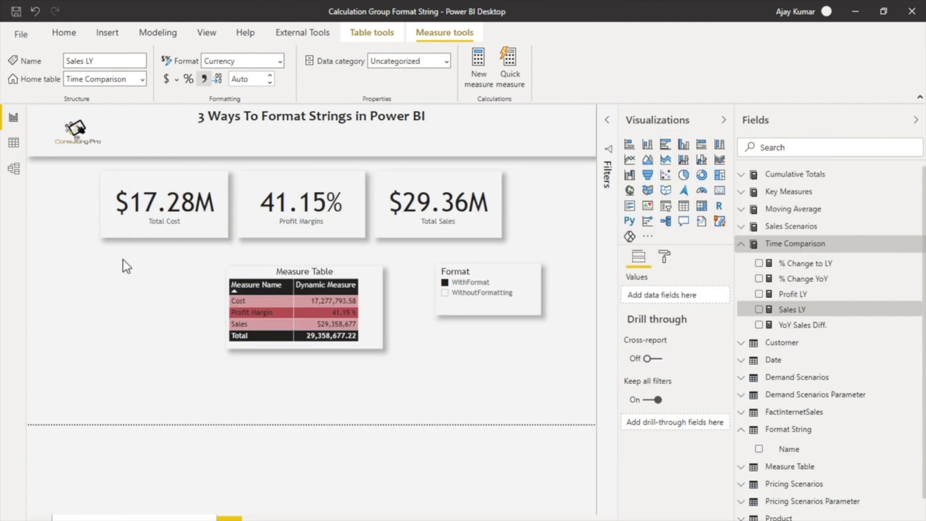
{"action": "left_click_drag", "start_coordinate": [791, 309], "coordinate": [466, 407]}
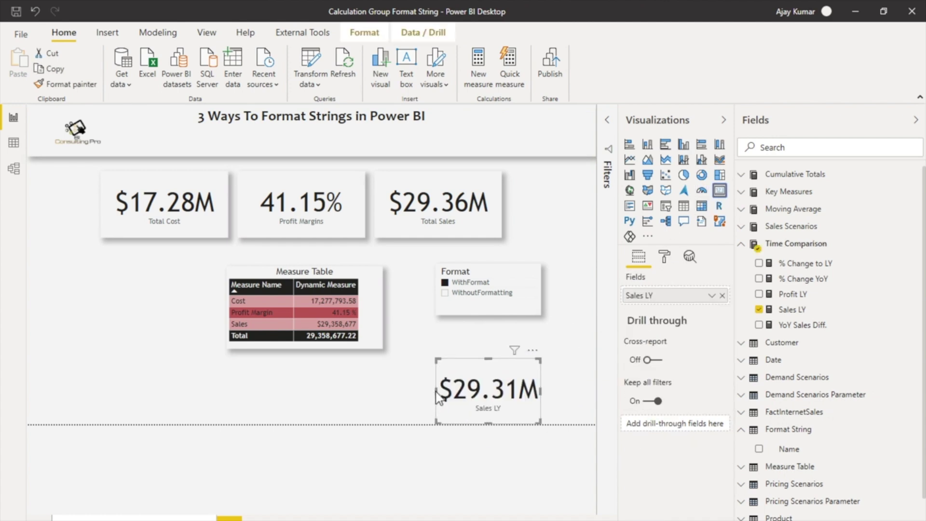
{"action": "left_click_drag", "start_coordinate": [436, 391], "coordinate": [314, 391]}
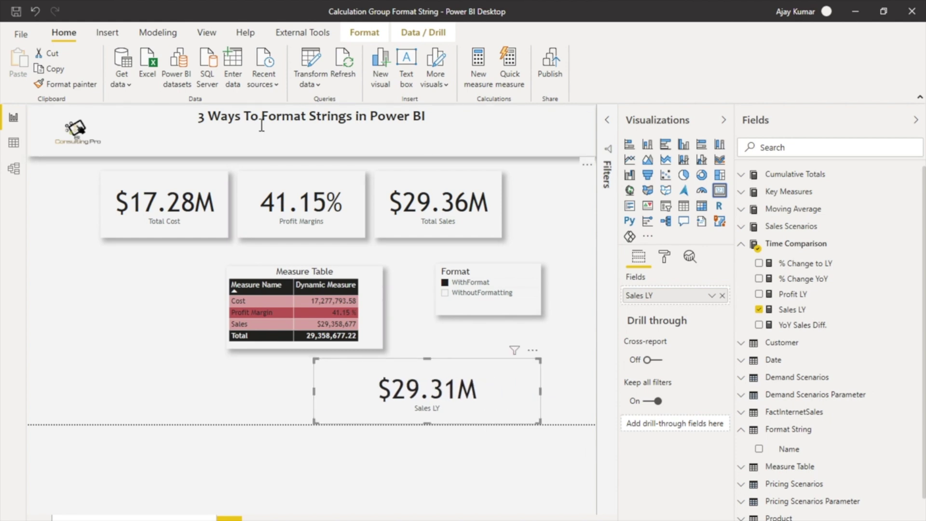
Open the Sales LY measure in Time Comparison and paste the copied code #,##0.00_);[Red](#,##0.00) as its format.
{"action": "left_click", "coordinate": [356, 35]}
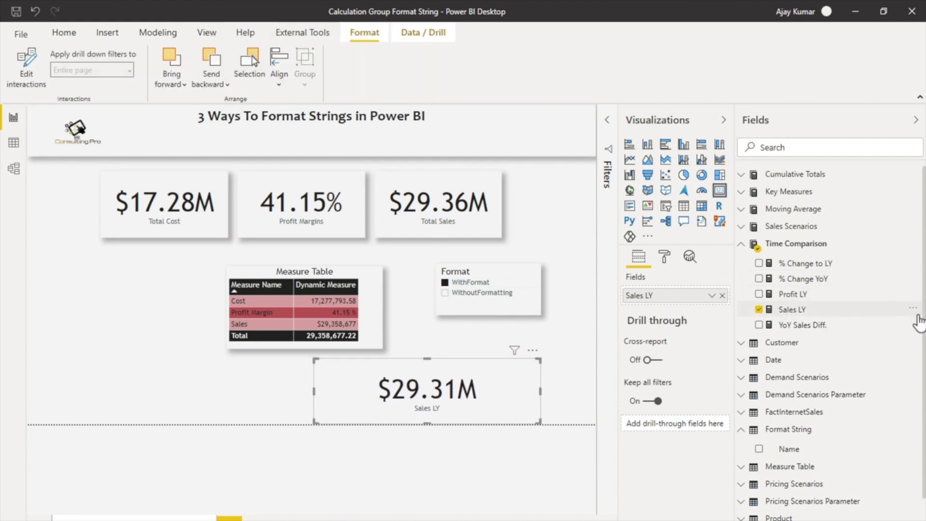
{"action": "left_click", "coordinate": [913, 313]}
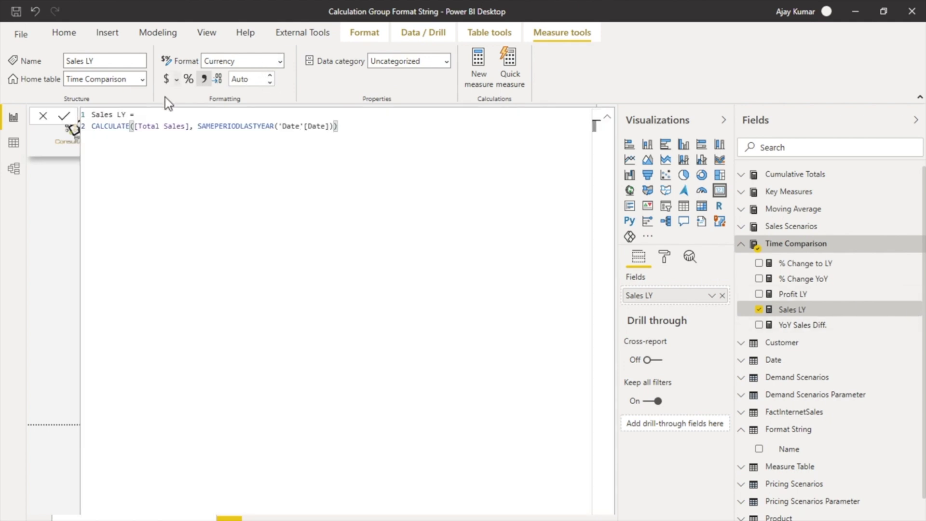
{"action": "left_click", "coordinate": [257, 61]}
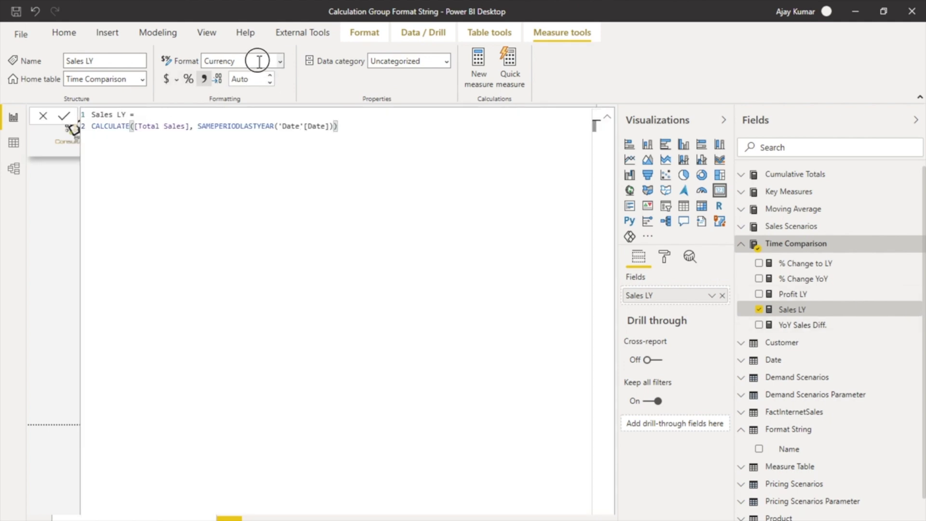
{"action": "key", "text": "ctrl+v"}
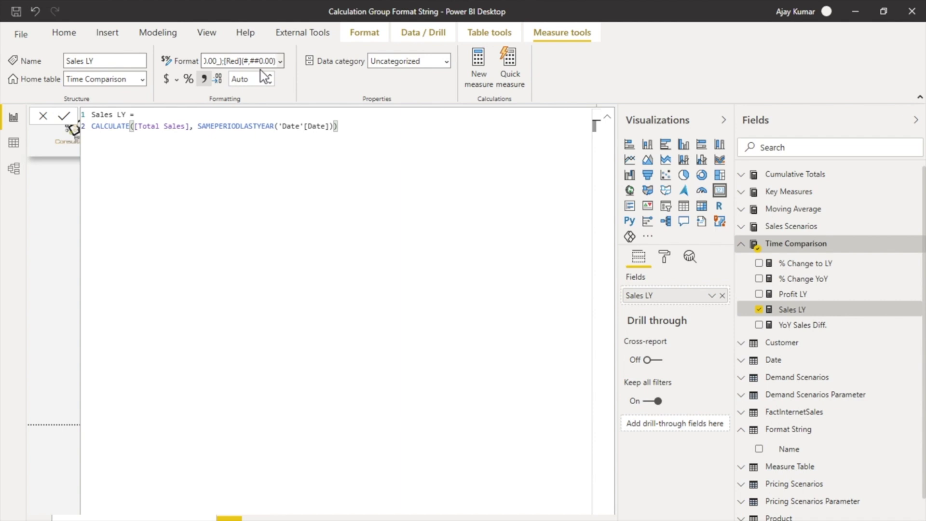
Apply the custom format #,##0.00_);[Red](#,##0.00) to the Sale measure in Key Measures and return to the report canvas.
{"action": "left_click", "coordinate": [231, 61]}
{"action": "double_click", "coordinate": [231, 61]}
{"action": "key", "text": "Delete"}
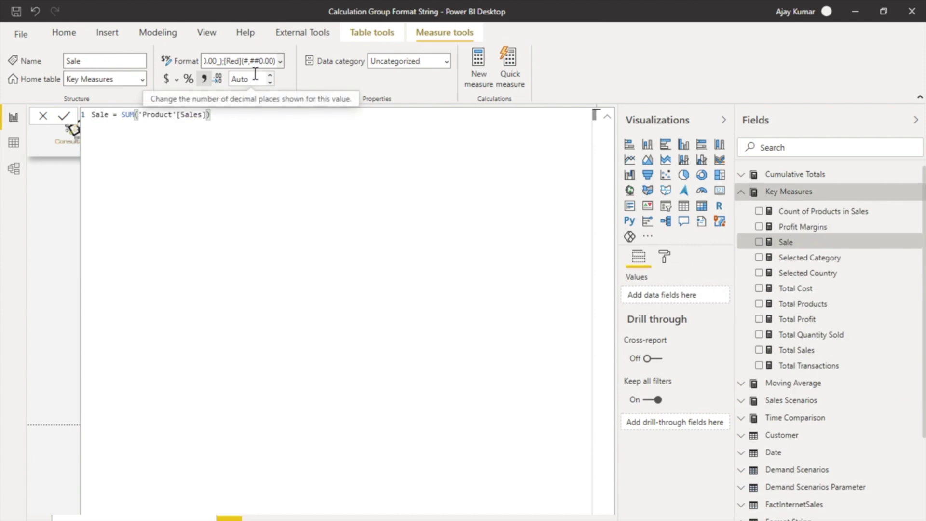
{"action": "type", "text": ");"}
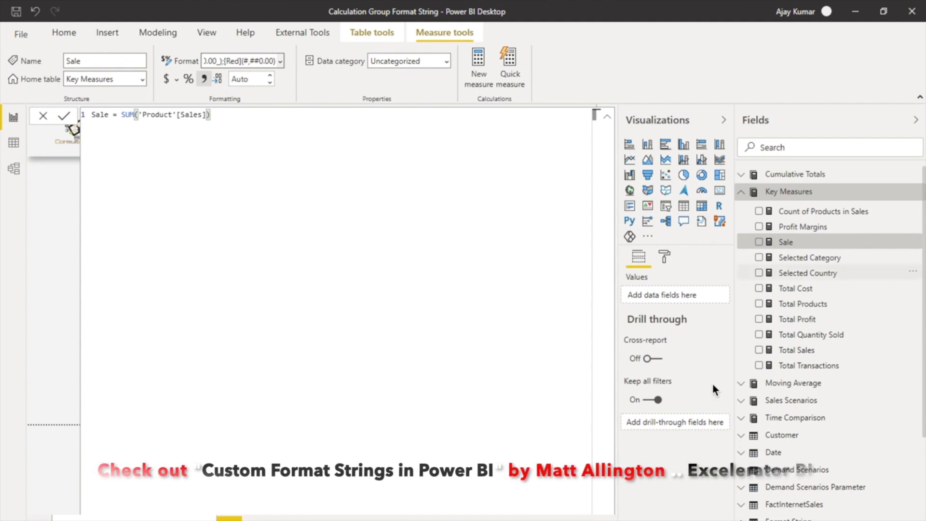
{"action": "key", "text": "Return"}
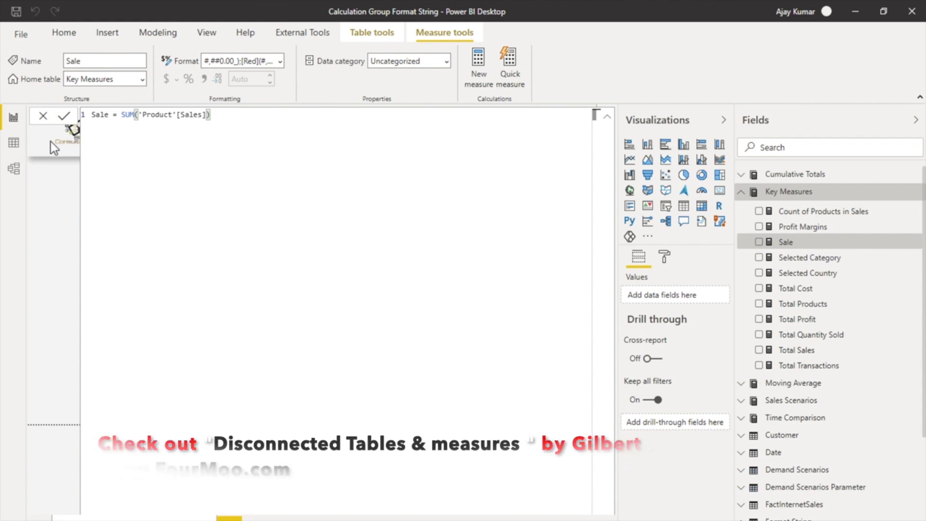
{"action": "left_click", "coordinate": [52, 147]}
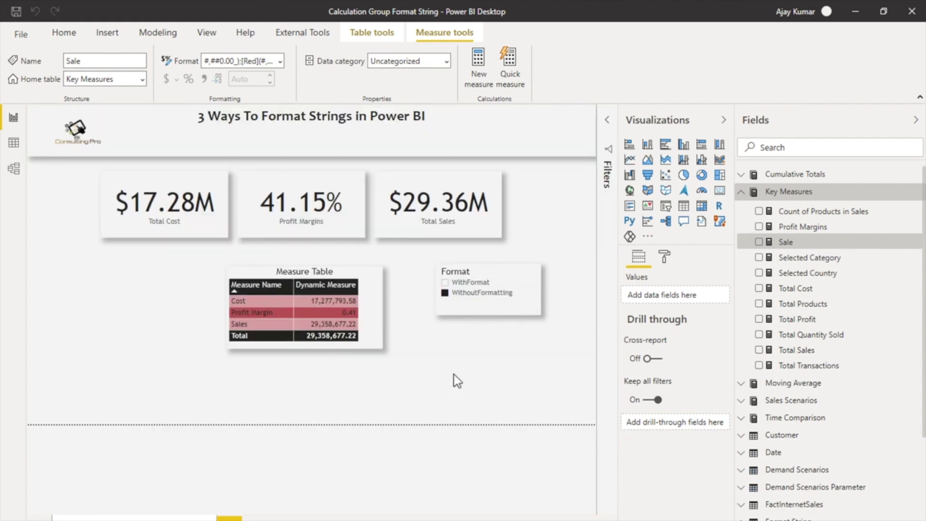